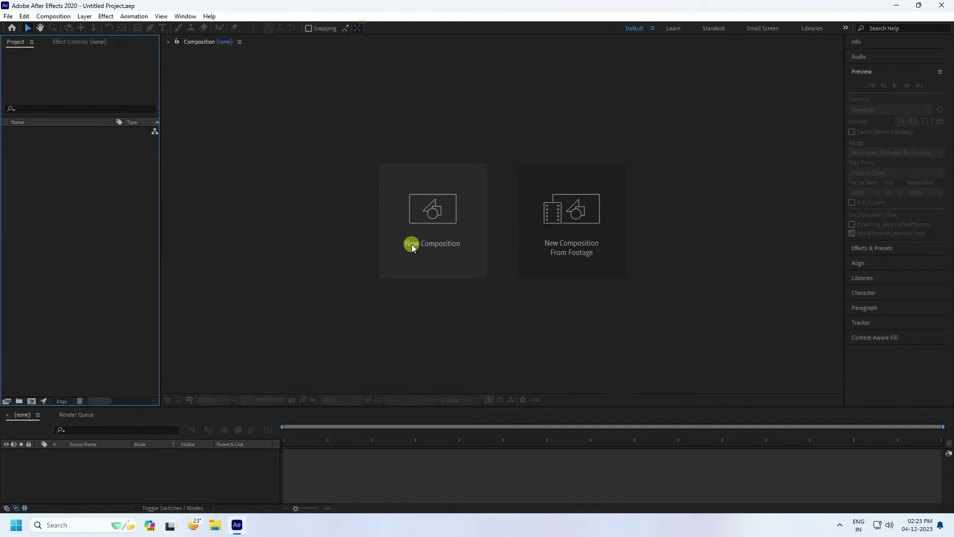
# - Create a default 1920×1080 Comp 1, import logo-01.png and place it as the first layer
pyautogui.click(446, 244)
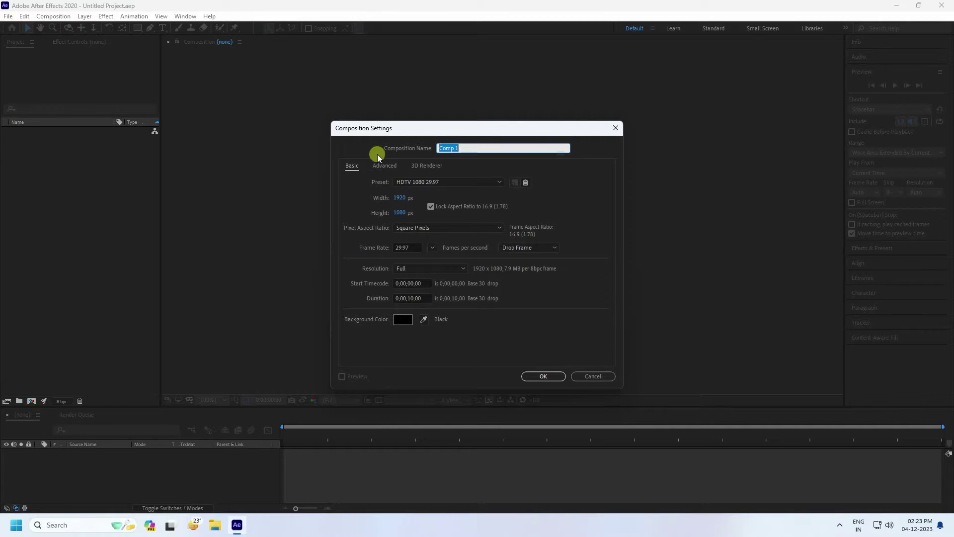
pyautogui.click(545, 376)
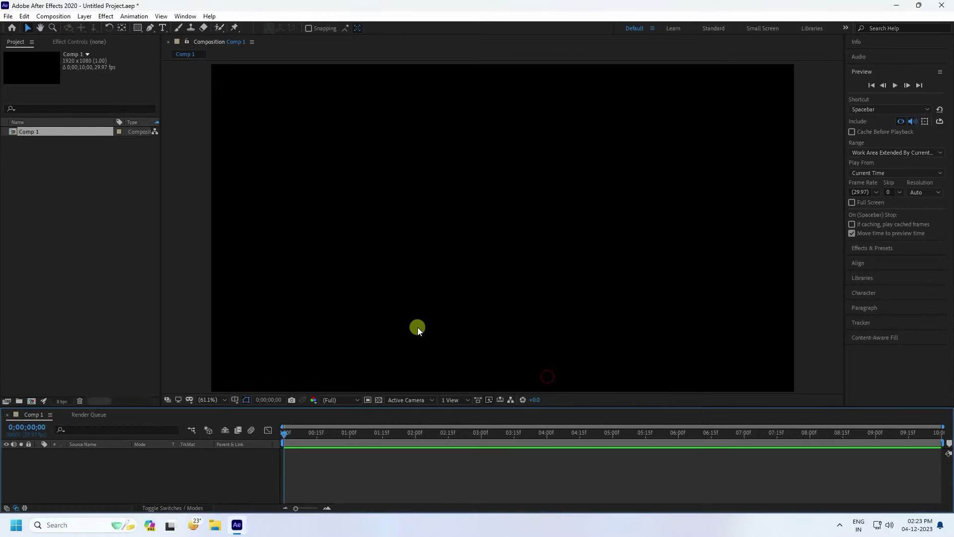
pyautogui.rightClick(49, 180)
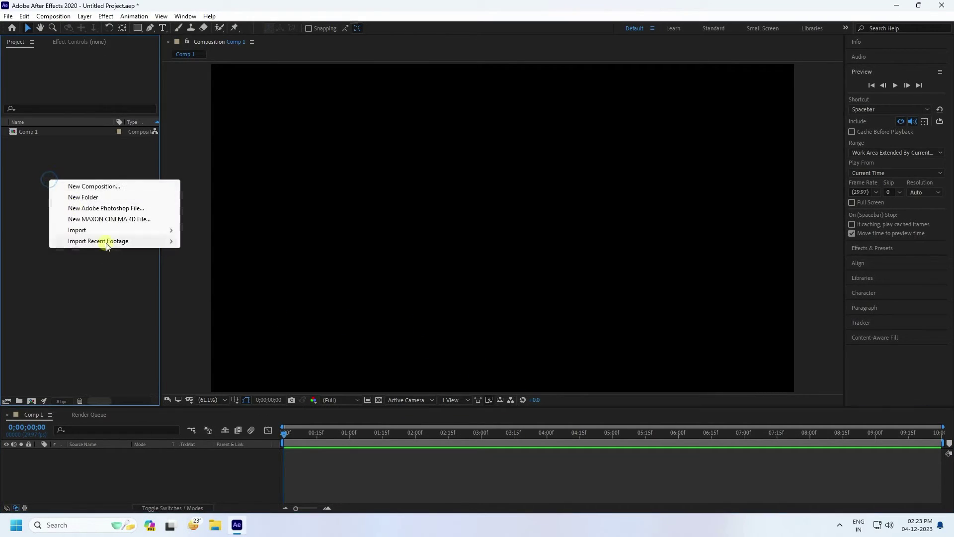
pyautogui.click(98, 230)
pyautogui.click(202, 231)
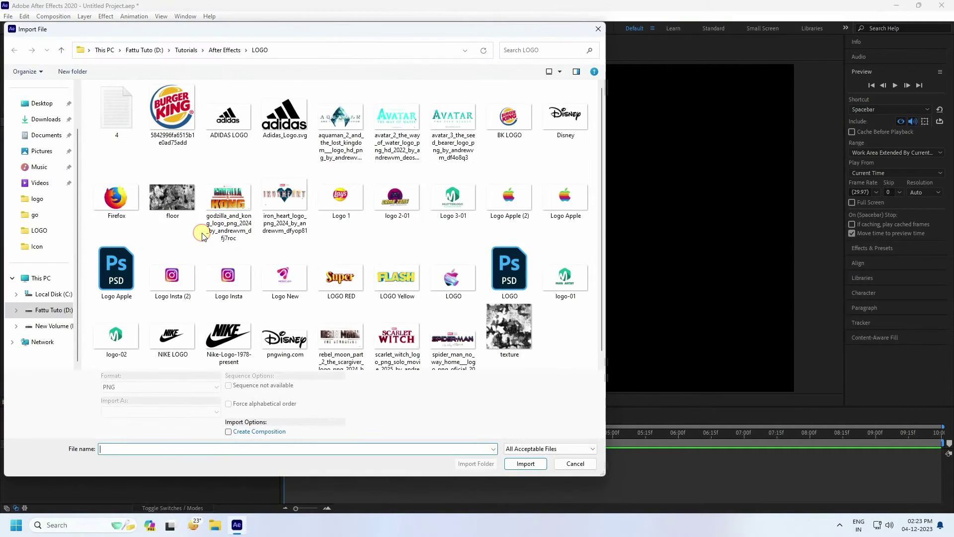
pyautogui.click(565, 278)
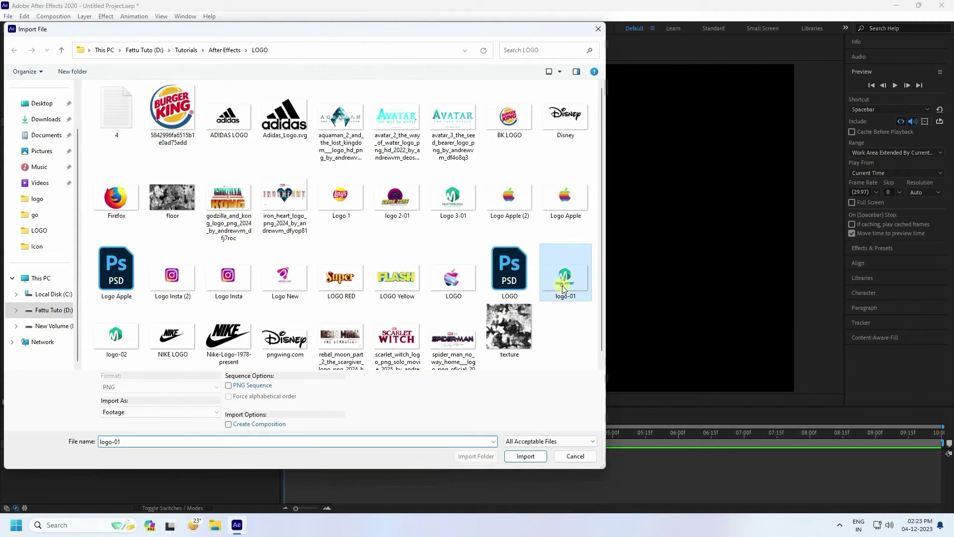
pyautogui.click(526, 463)
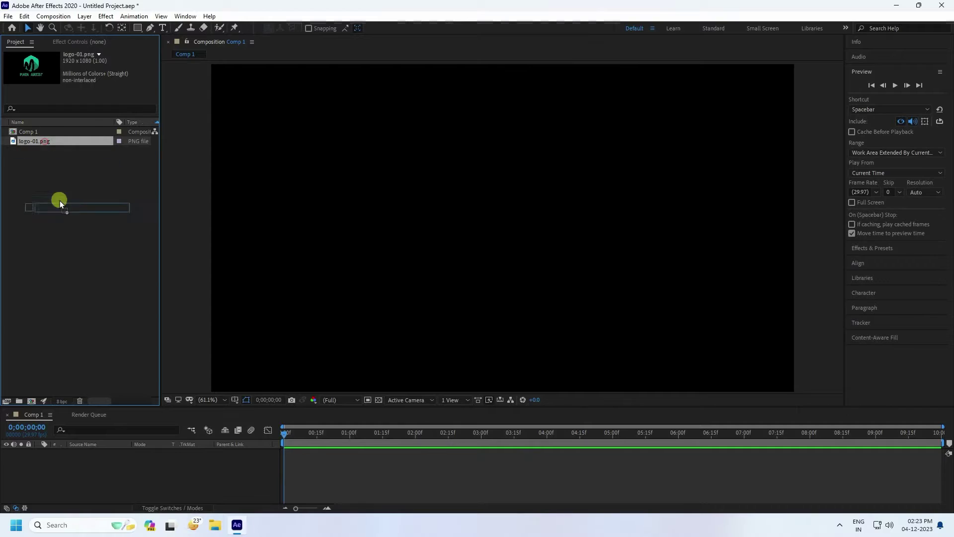
pyautogui.moveTo(60, 201); pyautogui.dragTo(91, 495)
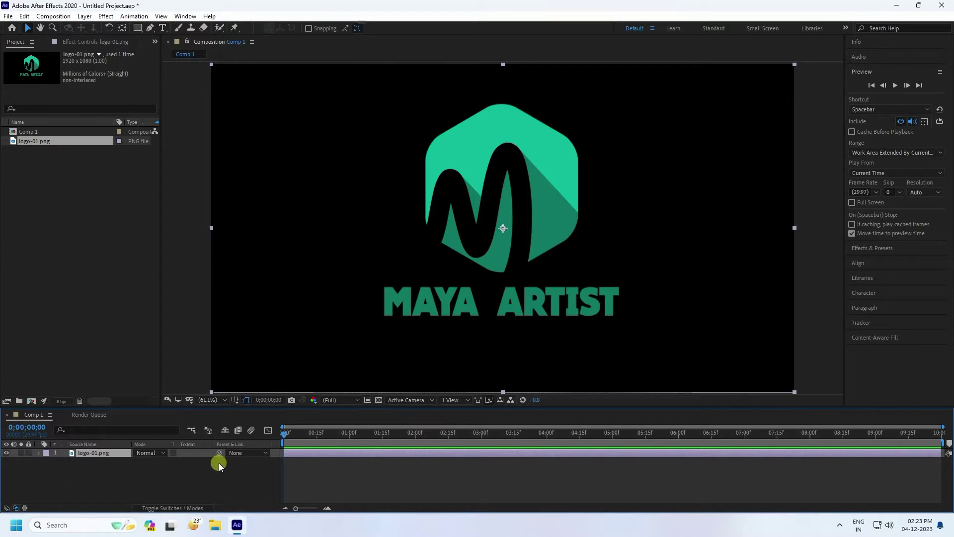
# - Keyframe the logo's Scale at 90% on the first frame and 120% on the last frame
pyautogui.press('s')
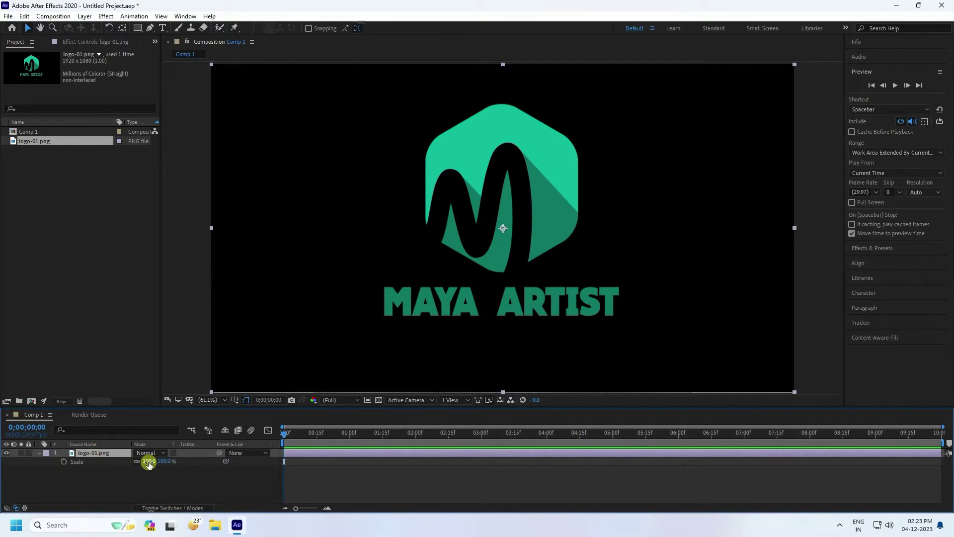
pyautogui.click(149, 462)
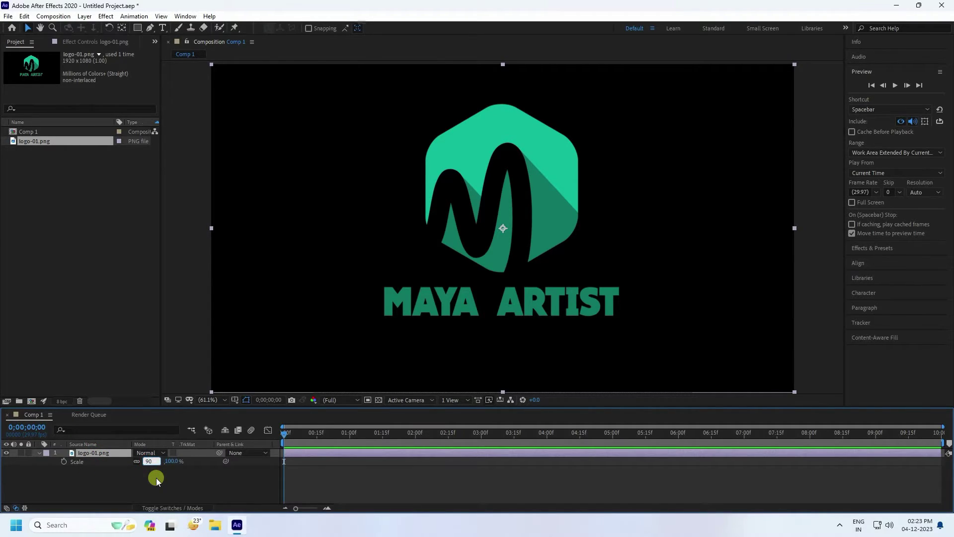
pyautogui.press('Return')
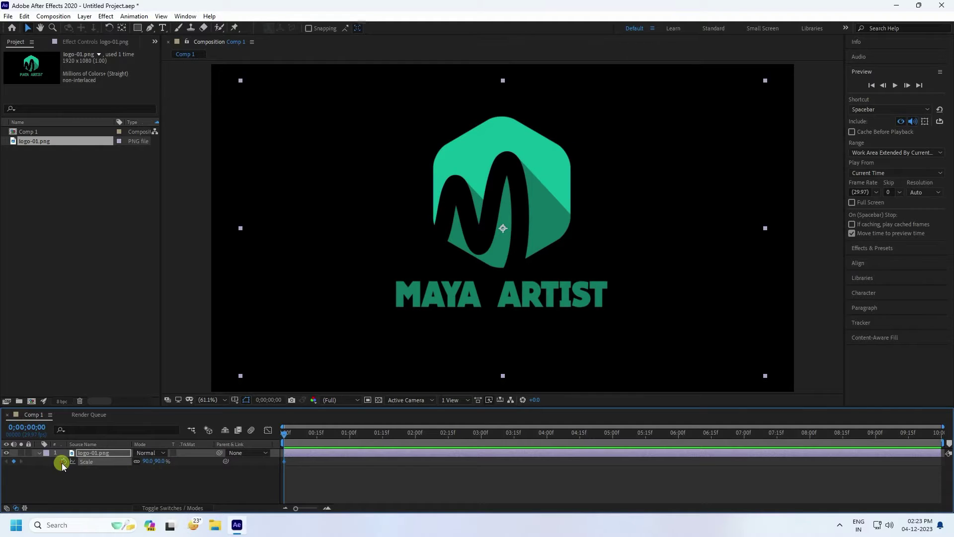
pyautogui.click(305, 439)
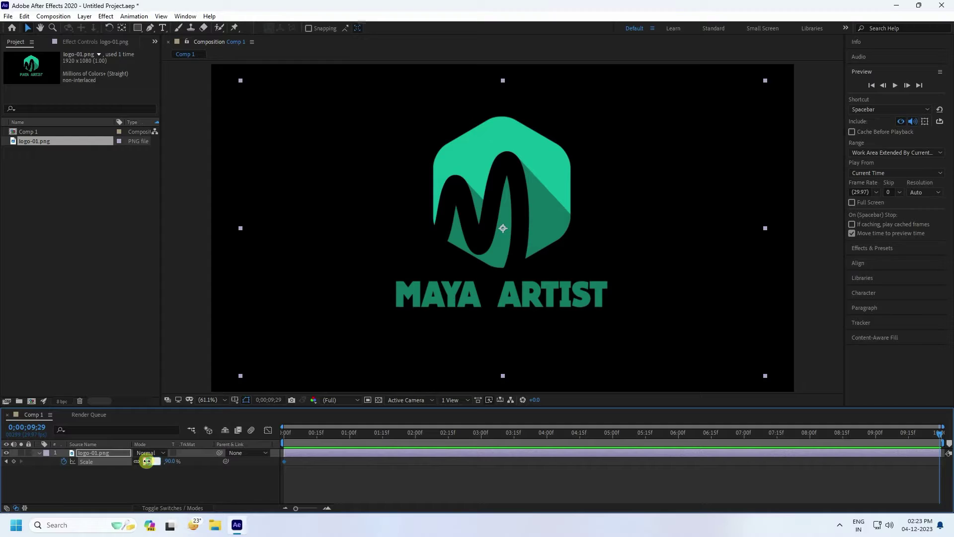
pyautogui.press('Return')
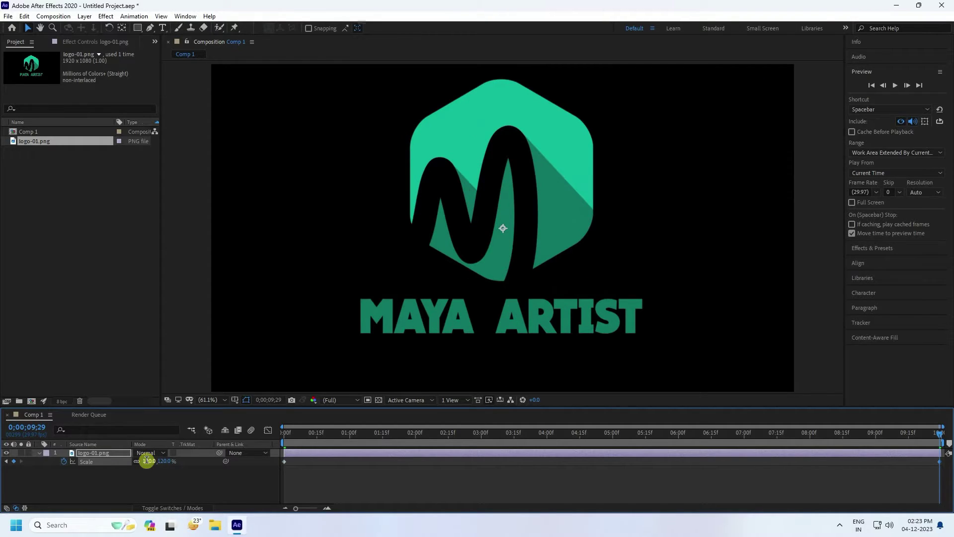
pyautogui.moveTo(310, 432); pyautogui.dragTo(246, 506)
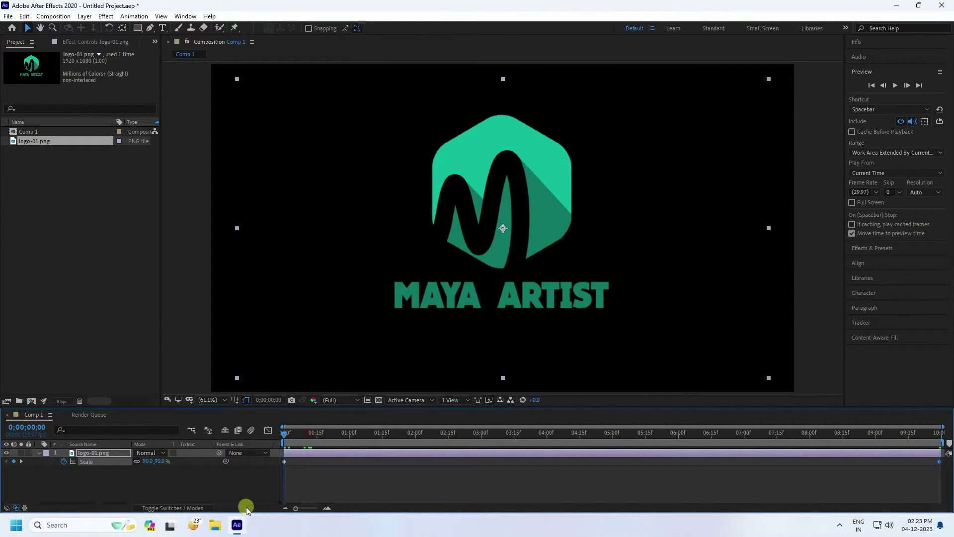
# - Keyframe the logo's Opacity from 0% at 0 s to 100% at 2 s
pyautogui.click(36, 455)
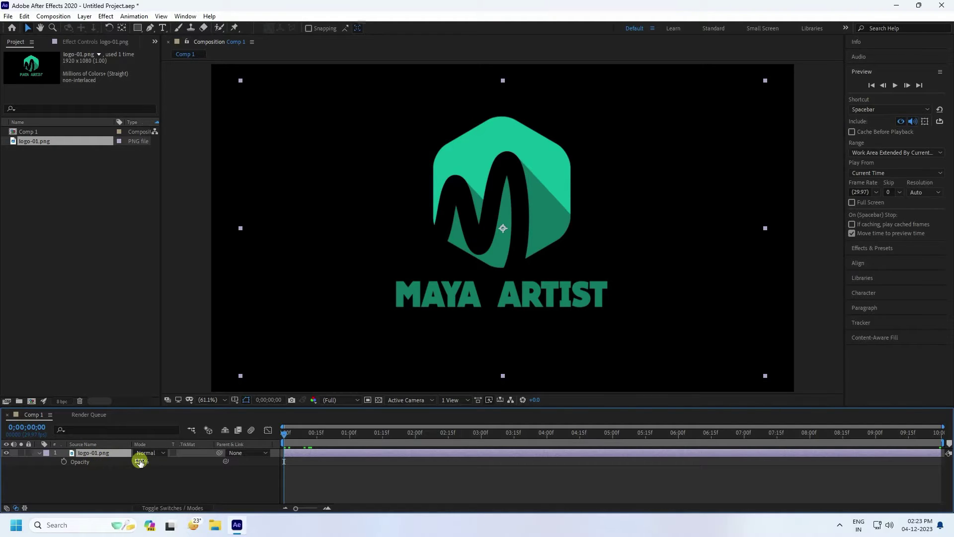
pyautogui.click(63, 461)
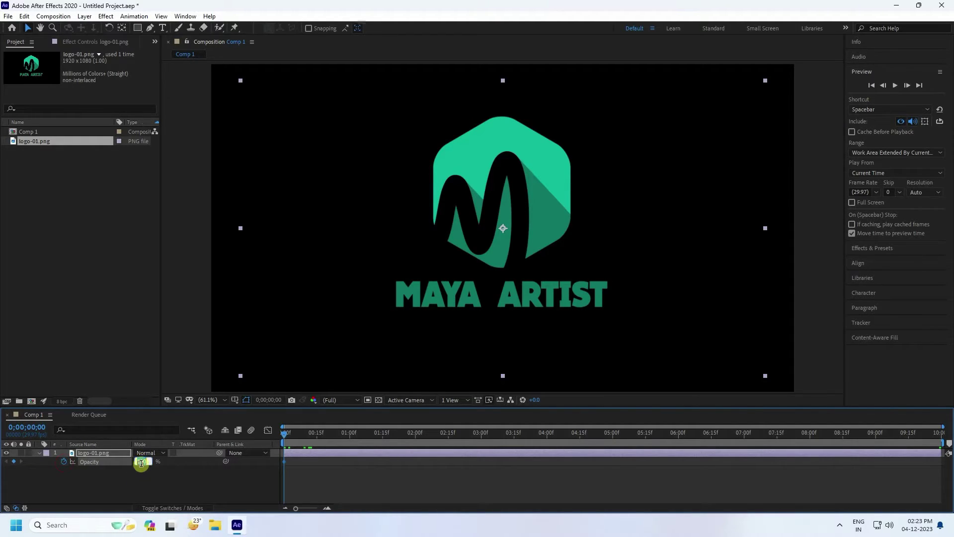
pyautogui.write('0')
pyautogui.press('Return')
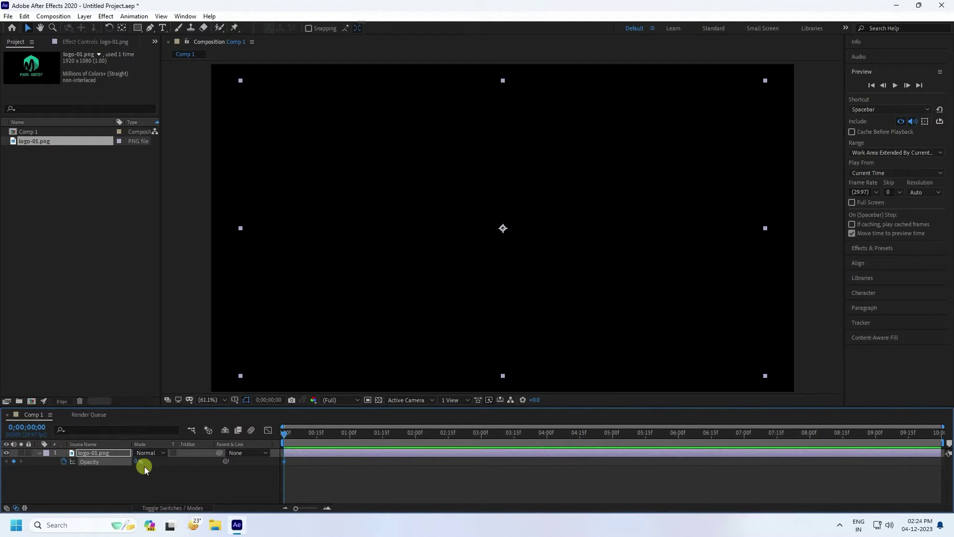
pyautogui.click(414, 434)
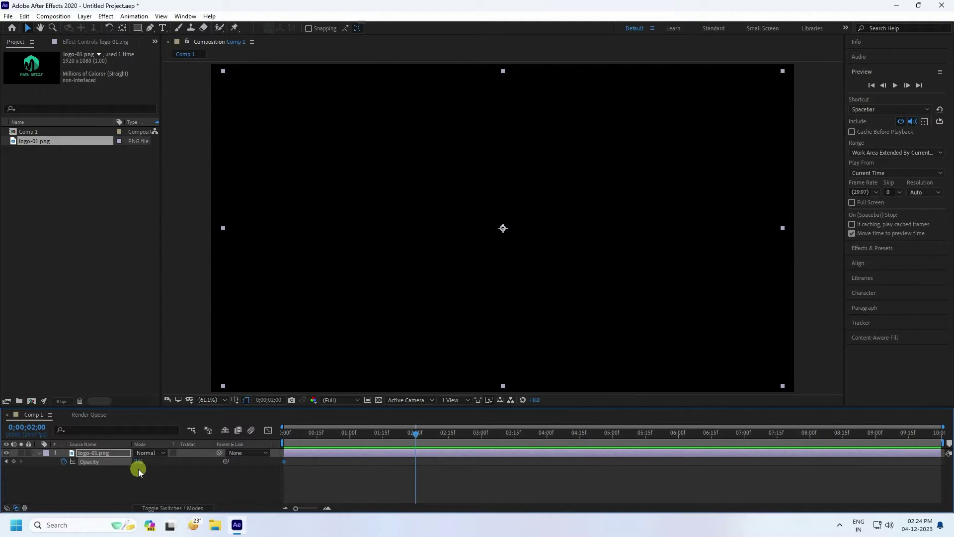
pyautogui.moveTo(137, 461); pyautogui.dragTo(301, 464)
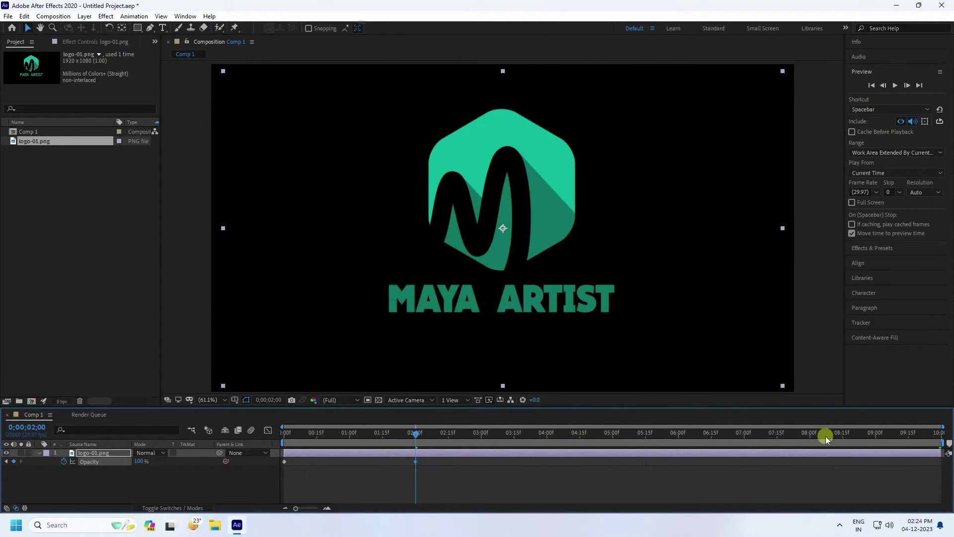
# - Hold 100% opacity with a keyframe at 8 s, fade to 0% at the end, and preview
pyautogui.click(811, 434)
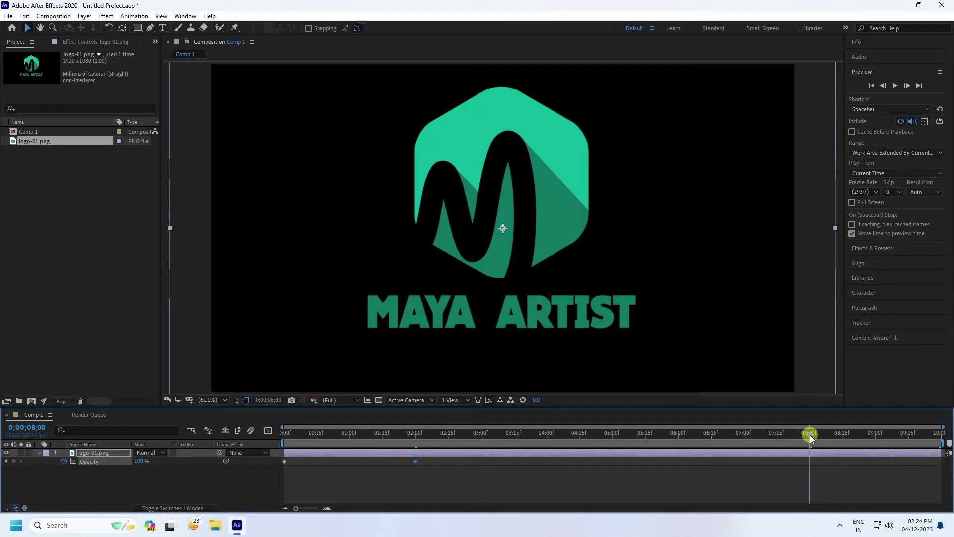
pyautogui.click(14, 462)
pyautogui.press('space')
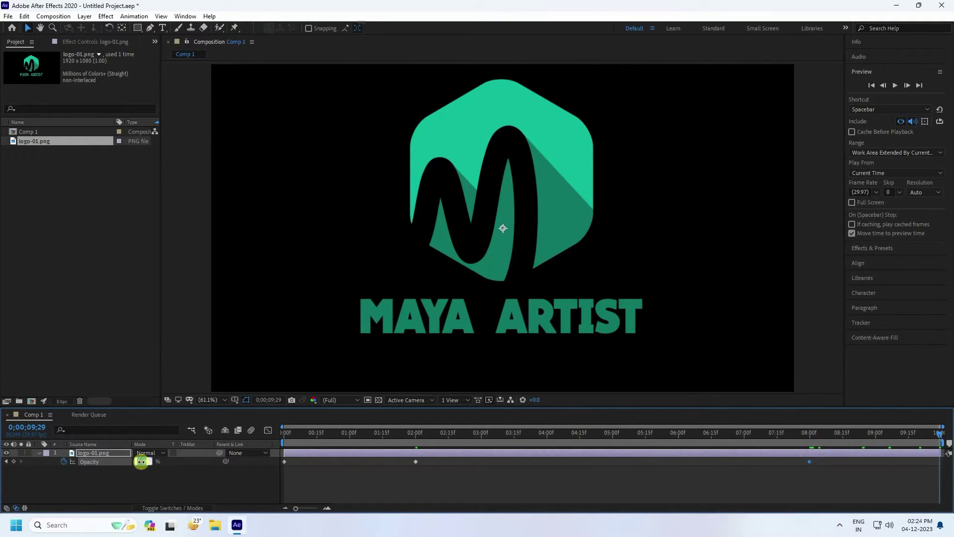
pyautogui.write('0')
pyautogui.press('Return')
pyautogui.moveTo(347, 439); pyautogui.dragTo(210, 434)
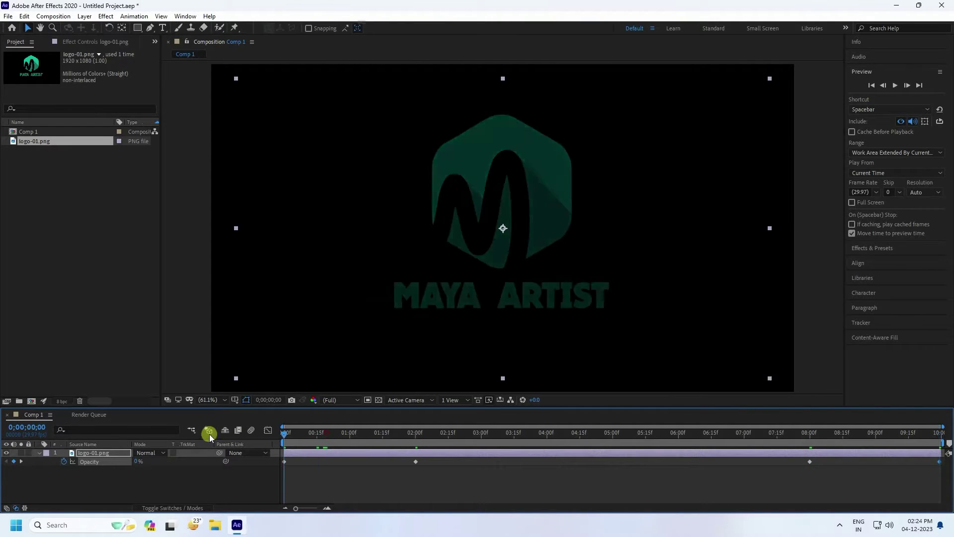
pyautogui.press('space')
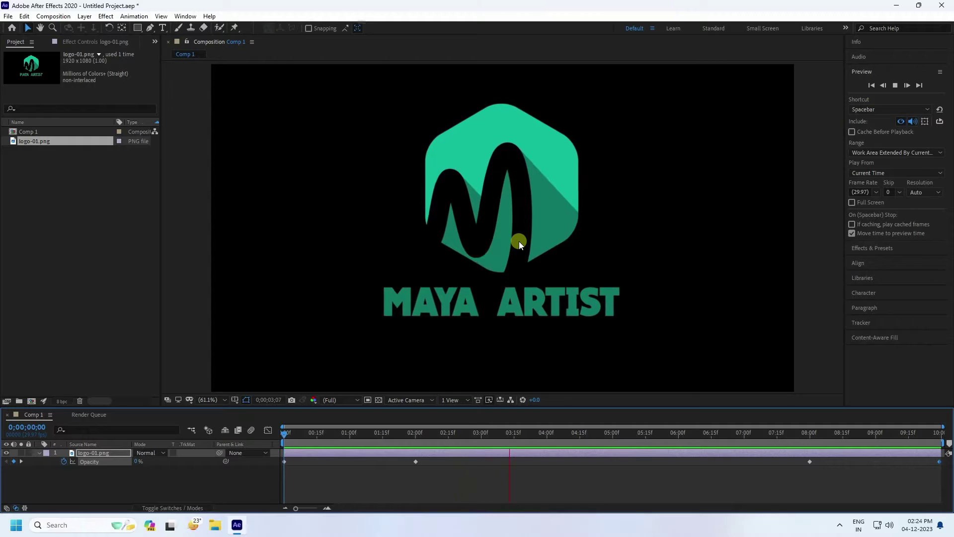
pyautogui.press('space')
# - Search 'tur' and apply Turbulent Displace to the logo-01.png layer
pyautogui.click(869, 248)
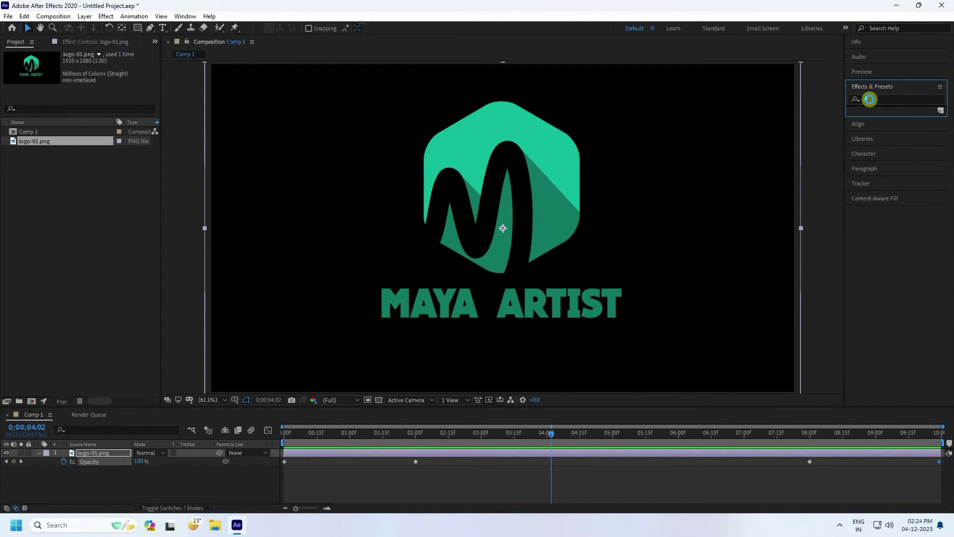
pyautogui.click(869, 99)
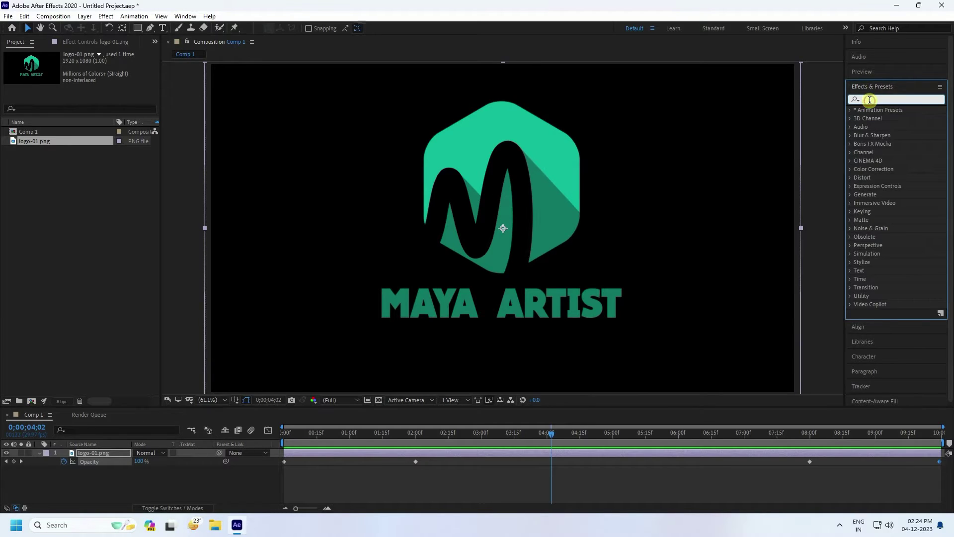
pyautogui.write('tur')
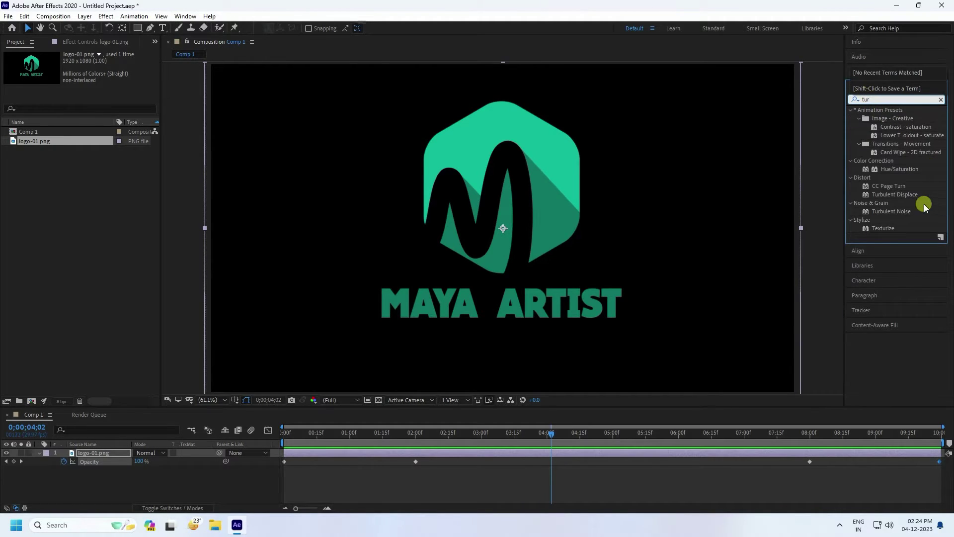
pyautogui.moveTo(904, 193); pyautogui.dragTo(102, 455)
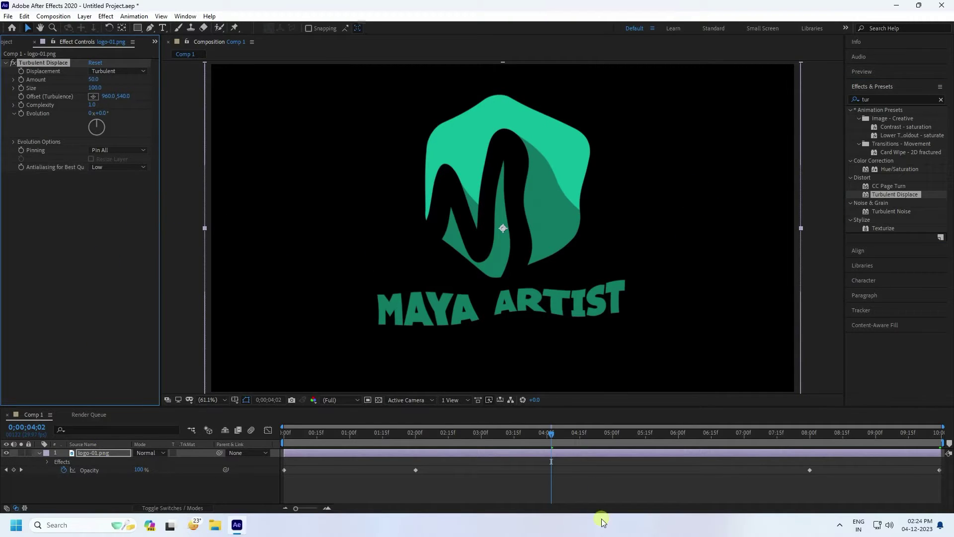
# - Keyframe the Turbulent Displace Amount from 100 at the start to 0 at 2 s
pyautogui.moveTo(549, 433); pyautogui.dragTo(170, 455)
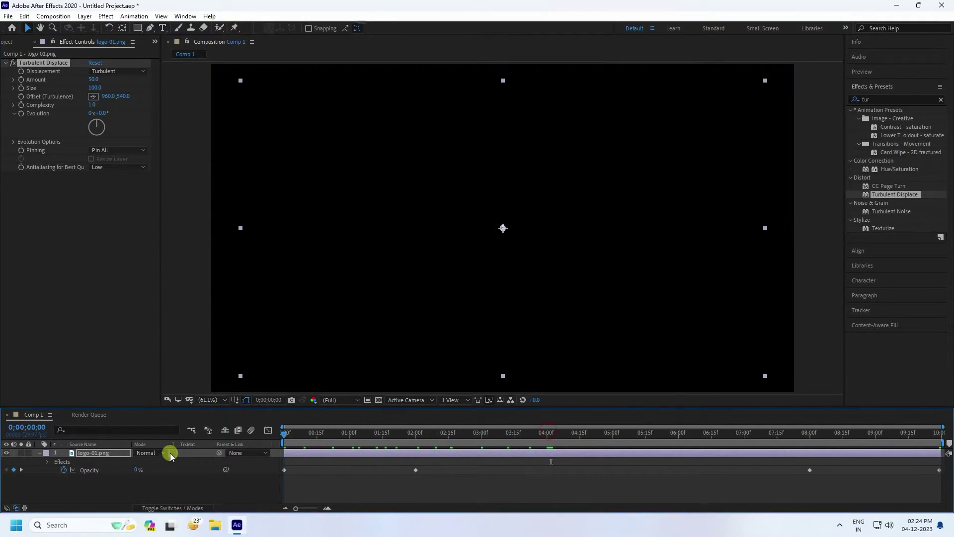
pyautogui.click(90, 83)
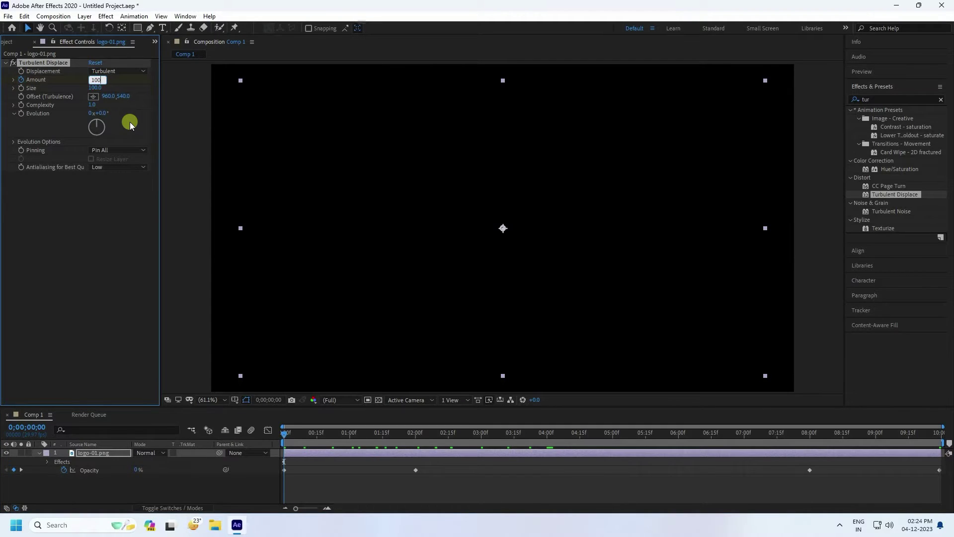
pyautogui.click(415, 433)
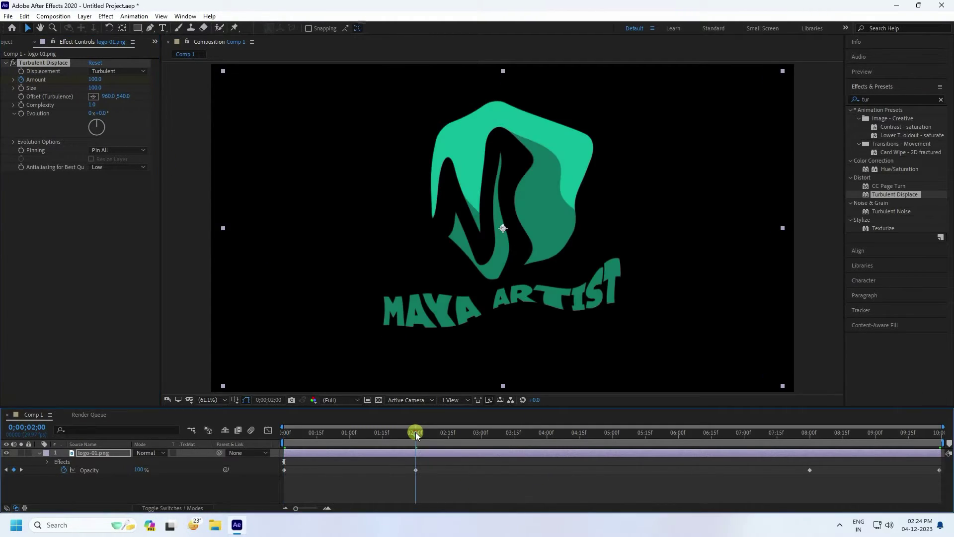
pyautogui.click(96, 80)
pyautogui.write('0')
pyautogui.click(783, 473)
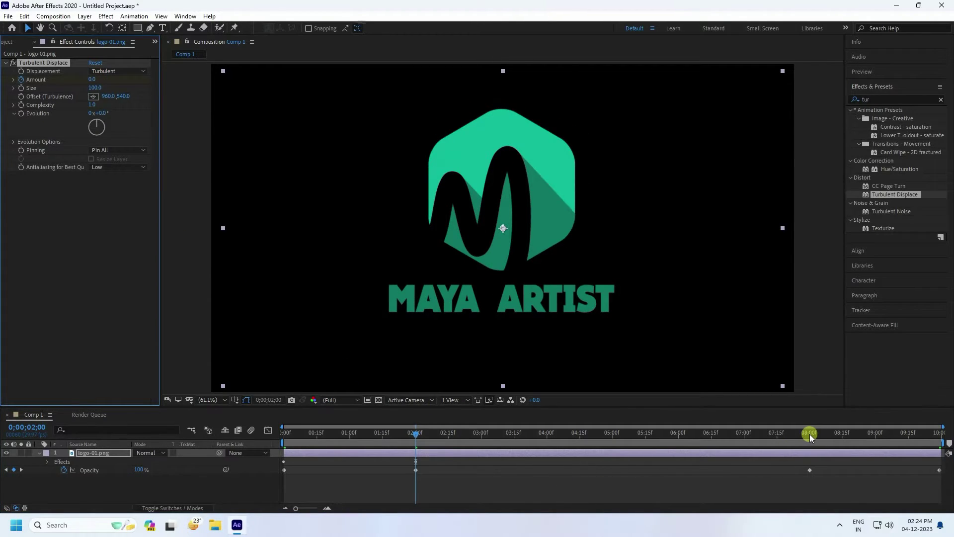
pyautogui.click(810, 433)
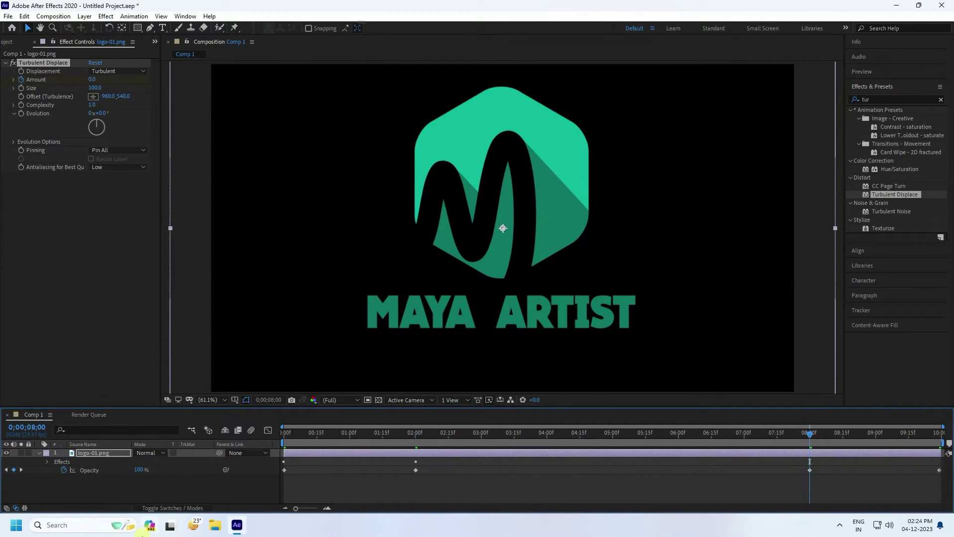
pyautogui.click(100, 455)
# - Add an Amount keyframe at 8 s and raise Amount again at the comp's end
pyautogui.press('u')
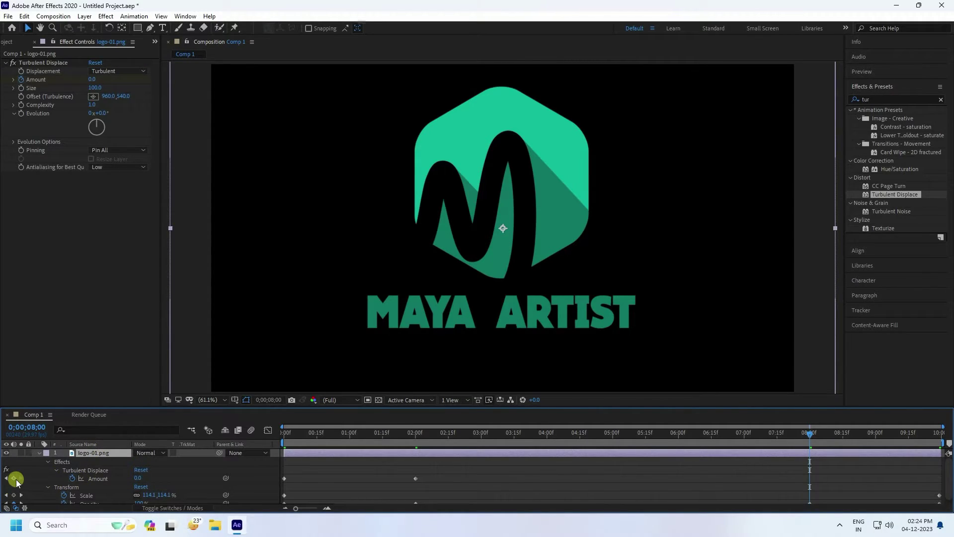
pyautogui.click(14, 479)
pyautogui.moveTo(813, 437); pyautogui.dragTo(948, 455)
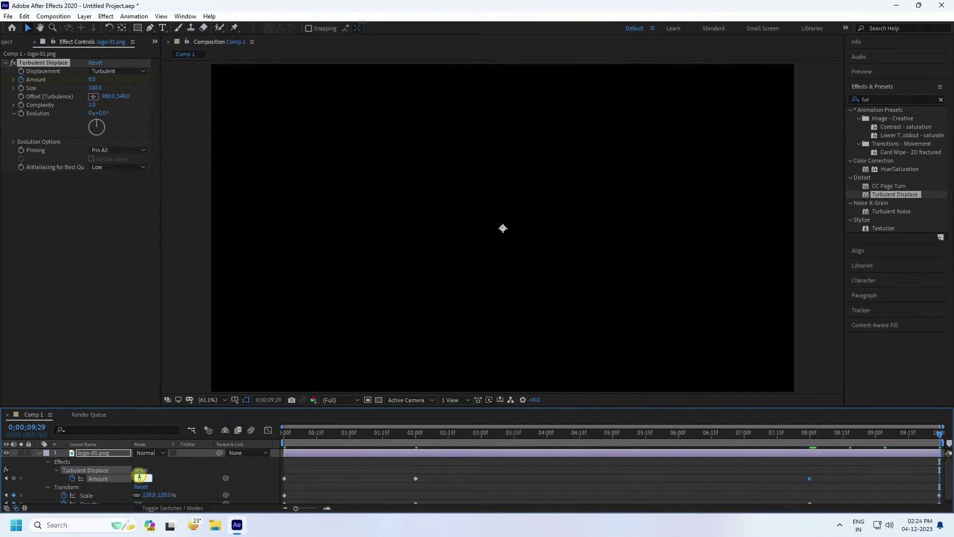
pyautogui.moveTo(376, 436); pyautogui.dragTo(110, 470)
# - Select all the logo layer's keyframes and apply Easy Ease with F9
pyautogui.click(43, 454)
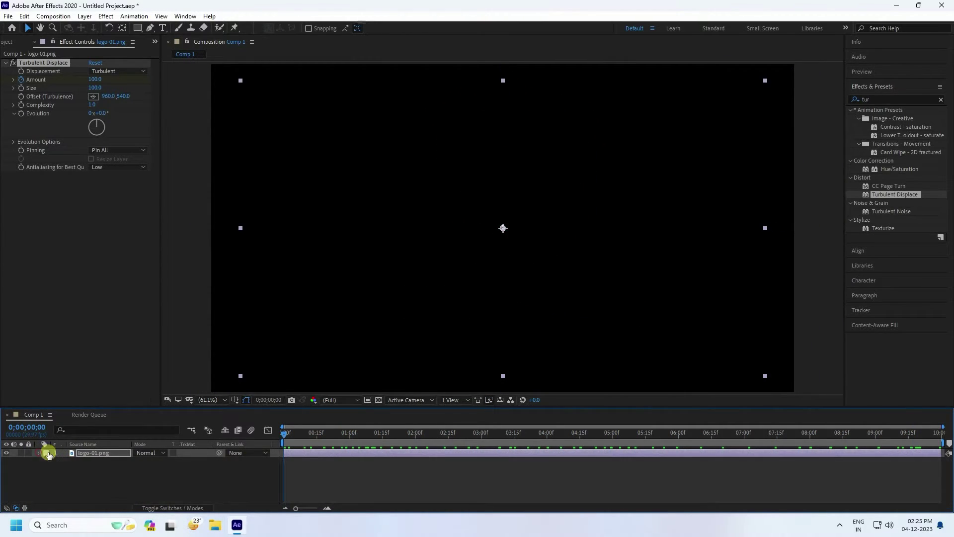
pyautogui.click(73, 453)
pyautogui.press('u')
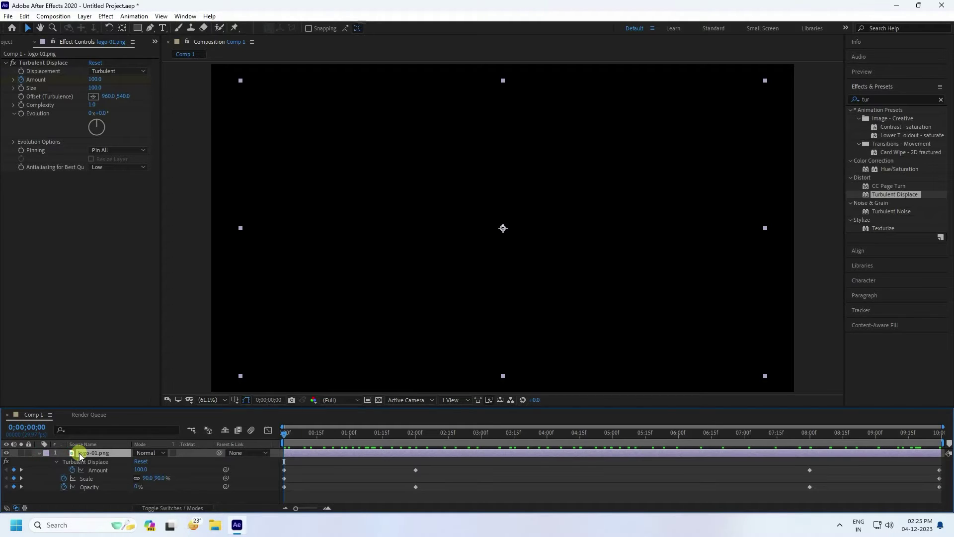
pyautogui.moveTo(267, 461); pyautogui.dragTo(951, 497)
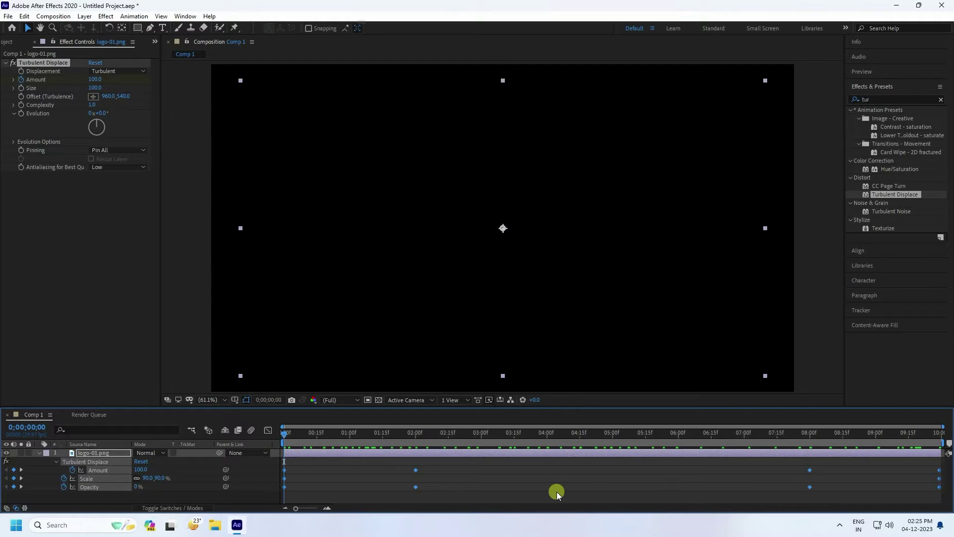
pyautogui.press('F9')
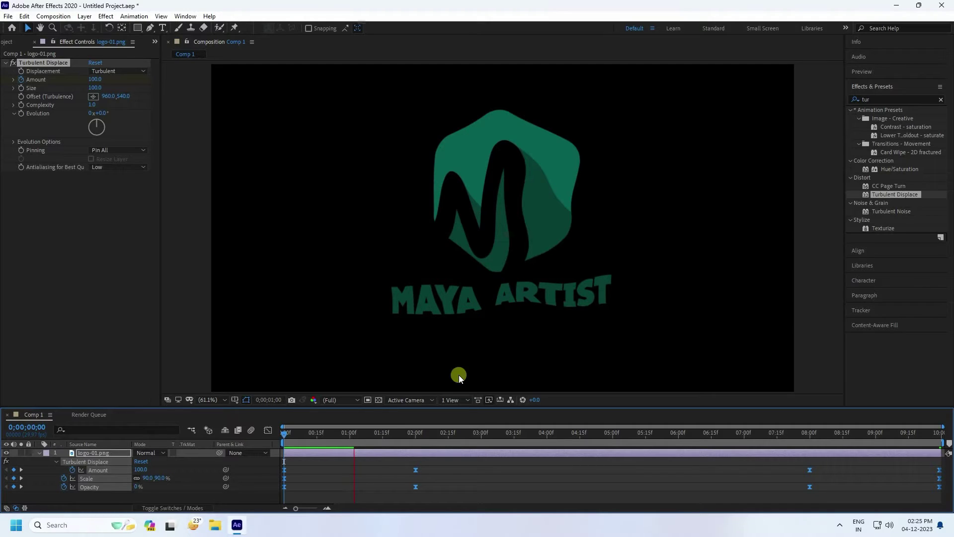
# - Preview the animation, stopping playback at 3;14
pyautogui.click(360, 431)
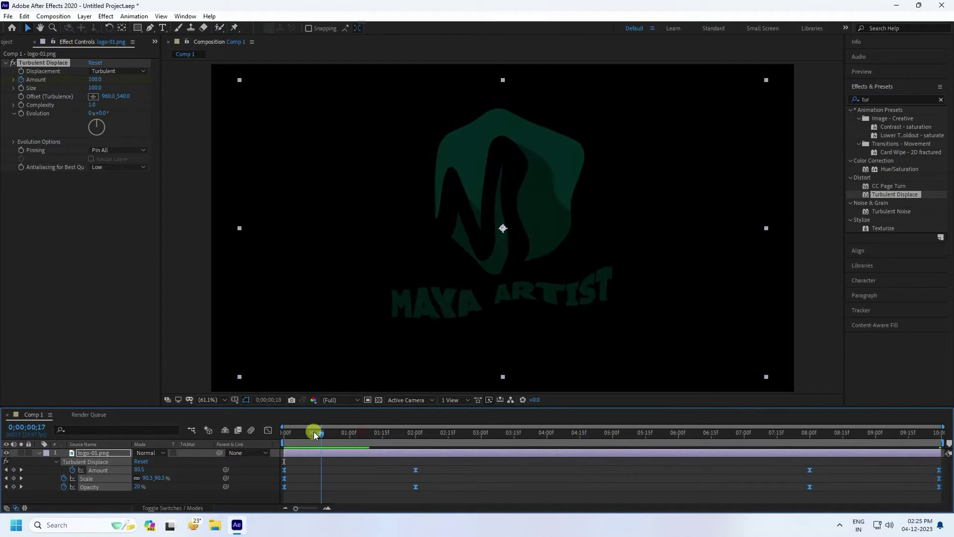
pyautogui.click(864, 72)
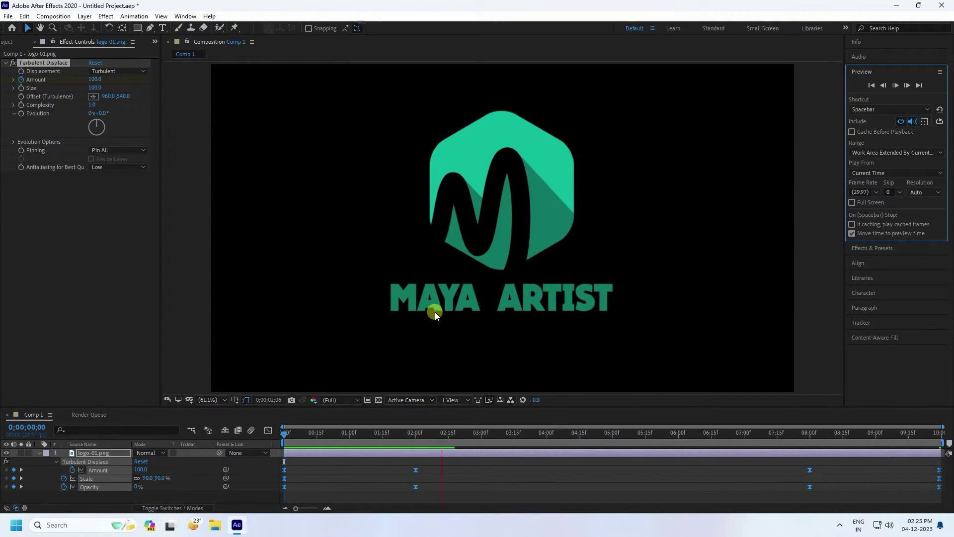
pyautogui.click(512, 432)
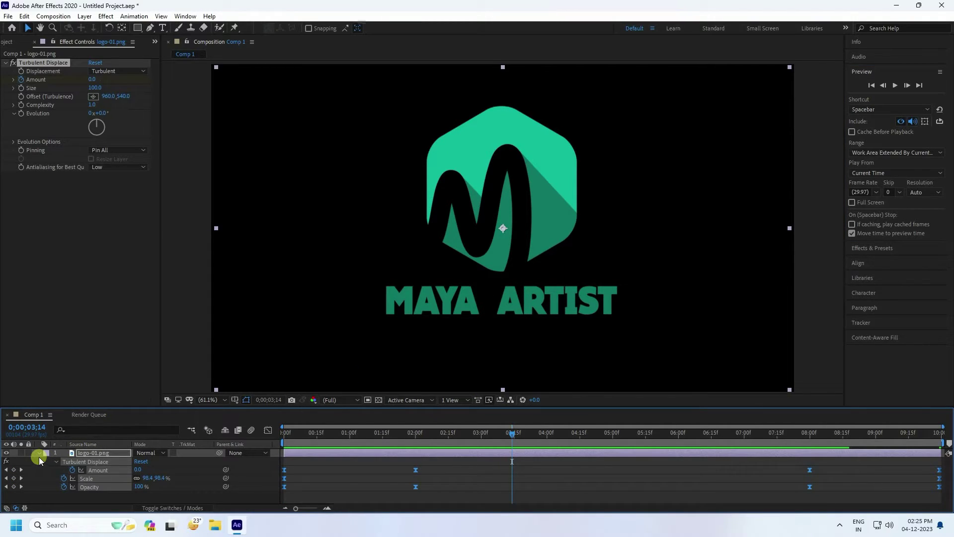
pyautogui.click(39, 454)
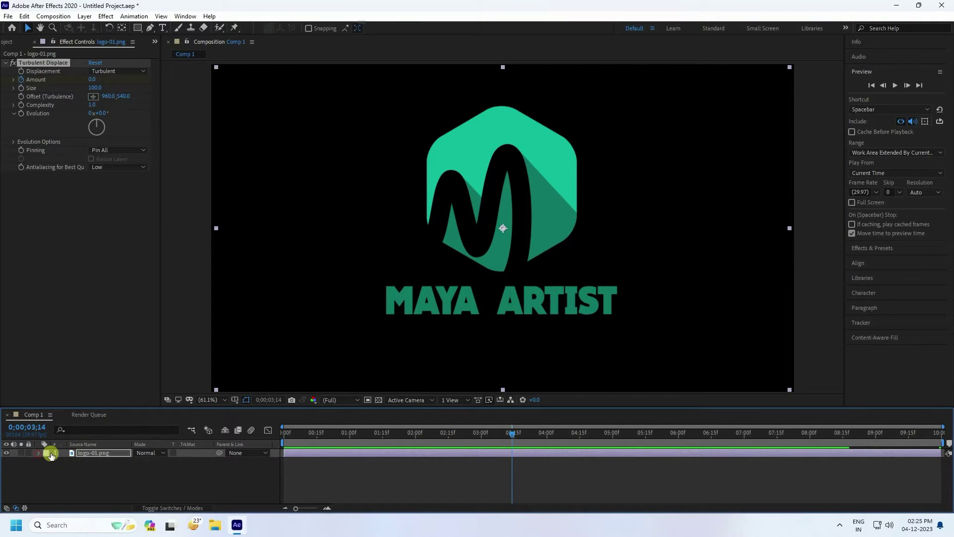
# - Pre-compose the logo layer as 'LOGO', moving all attributes into the new composition
pyautogui.rightClick(87, 453)
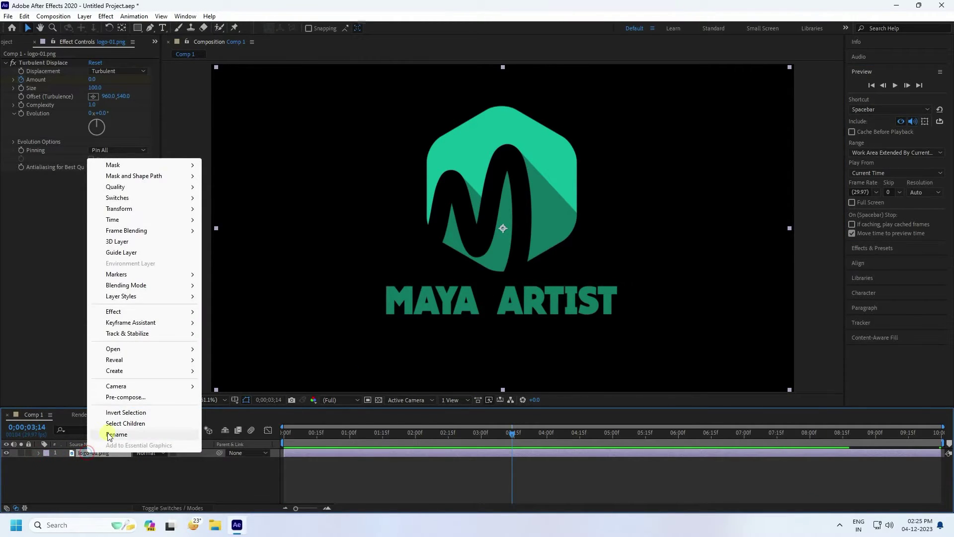
pyautogui.click(111, 398)
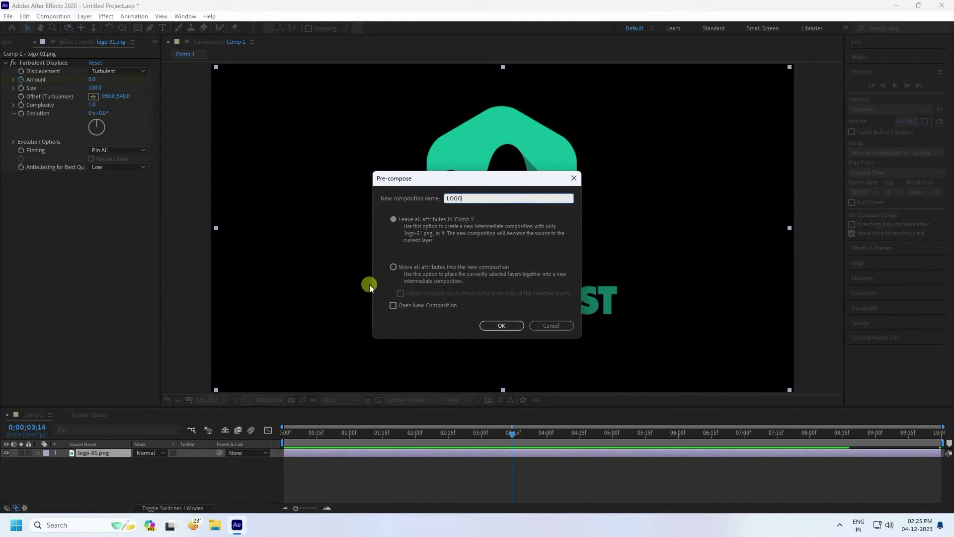
pyautogui.write('LOGO')
pyautogui.click(395, 267)
pyautogui.click(497, 325)
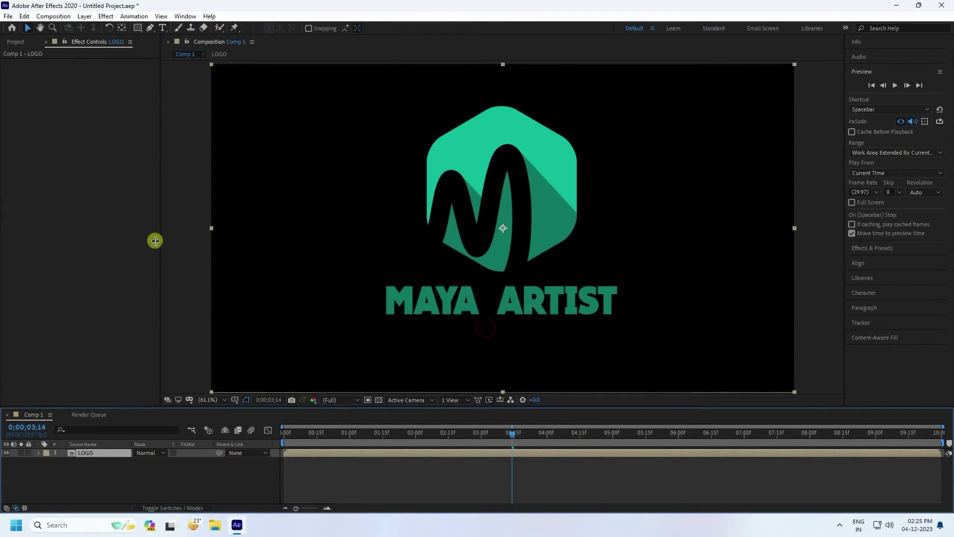
# - Import the HDRi VIDEO.mp4 footage into the project
pyautogui.click(14, 43)
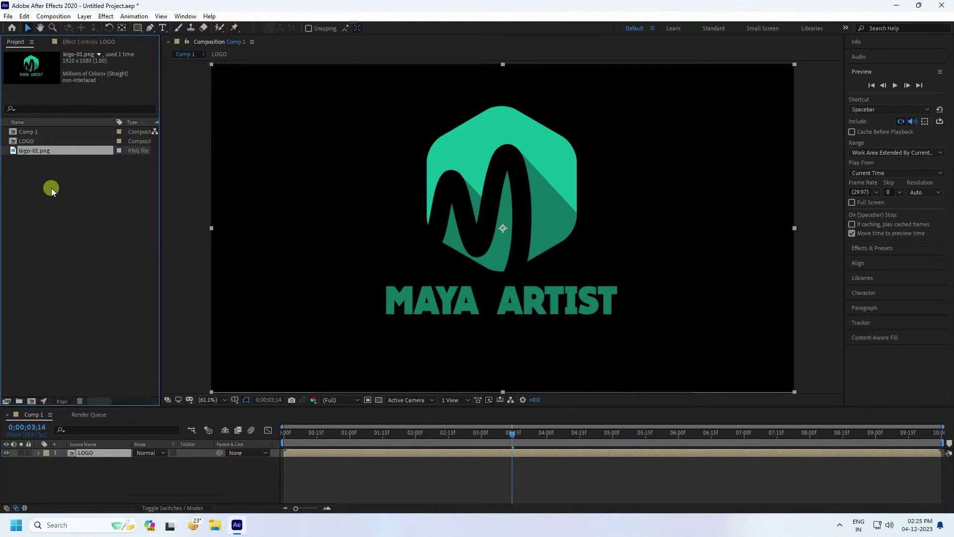
pyautogui.rightClick(51, 188)
pyautogui.moveTo(79, 237)
pyautogui.click(191, 241)
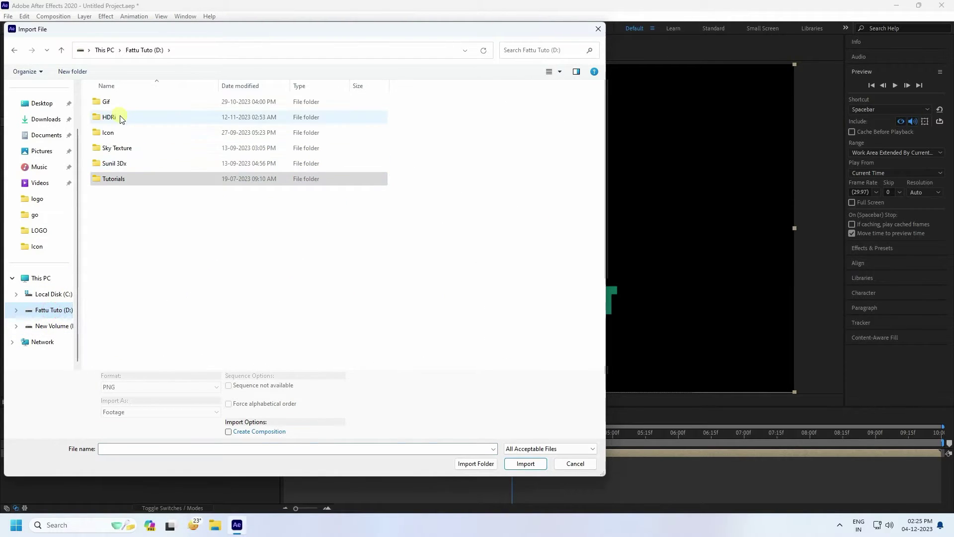
pyautogui.doubleClick(118, 115)
pyautogui.doubleClick(115, 107)
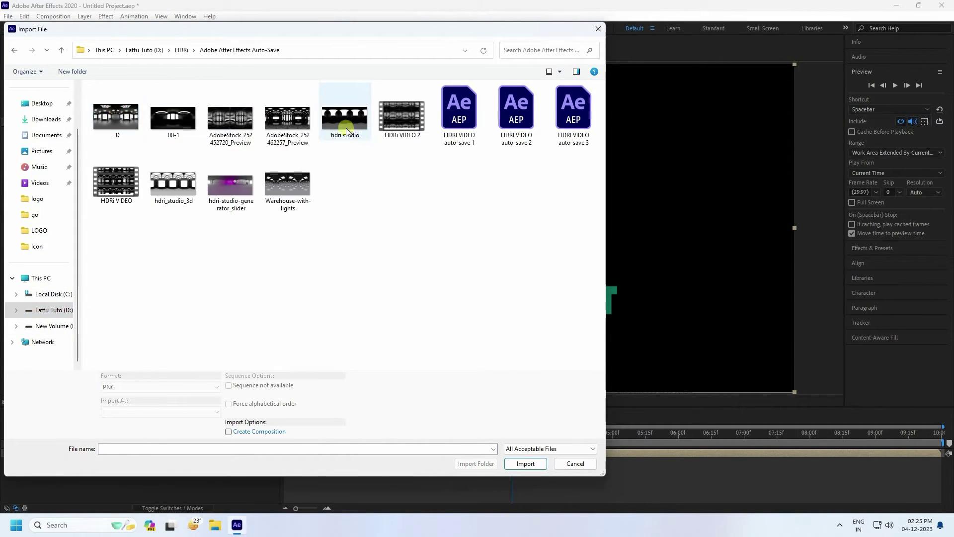
pyautogui.click(140, 191)
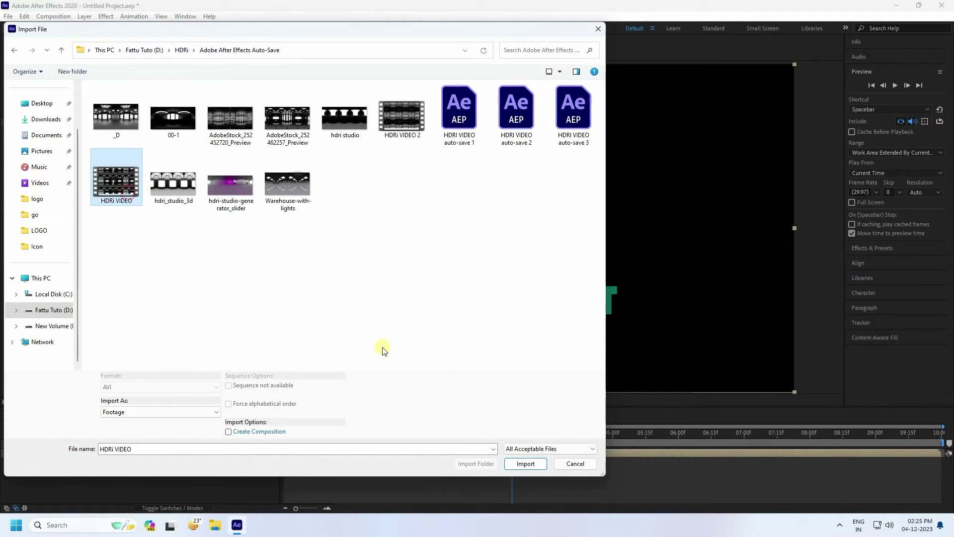
pyautogui.click(508, 461)
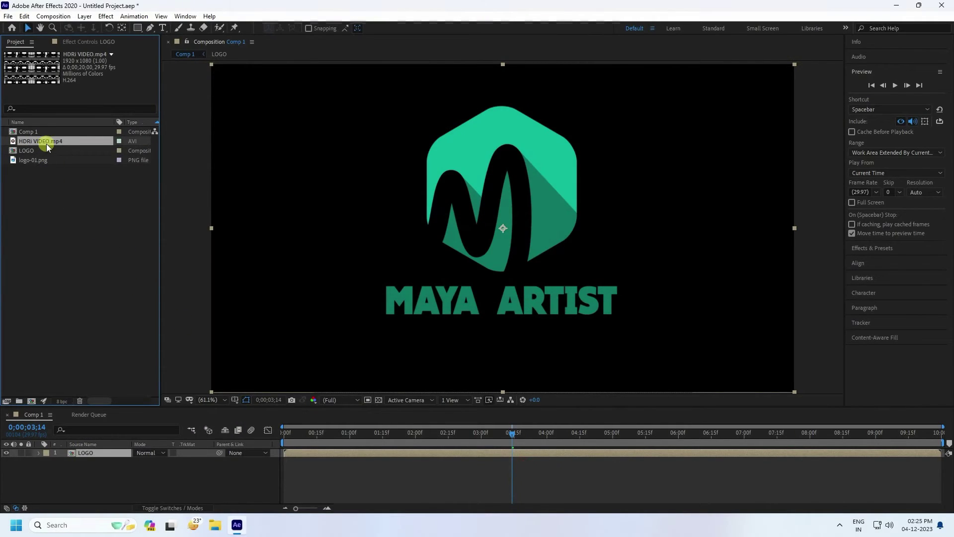
# - Add HDRi VIDEO.mp4 to the timeline below LOGO and preview it
pyautogui.moveTo(112, 344); pyautogui.dragTo(132, 462)
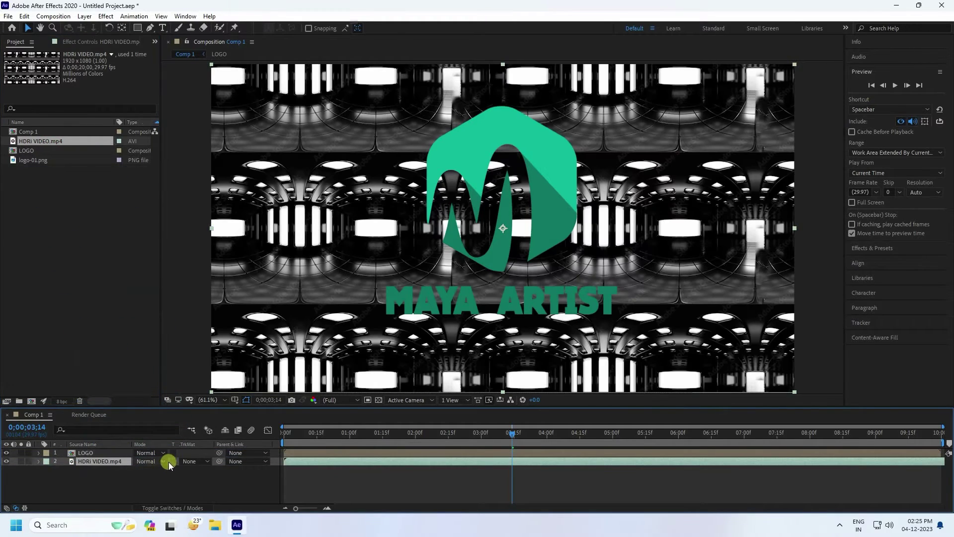
pyautogui.moveTo(355, 433); pyautogui.dragTo(224, 436)
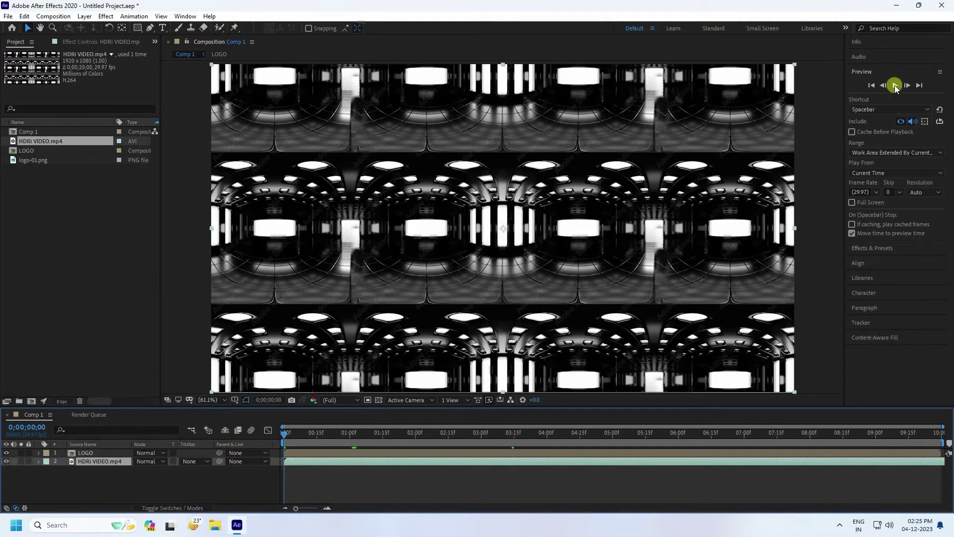
pyautogui.click(895, 85)
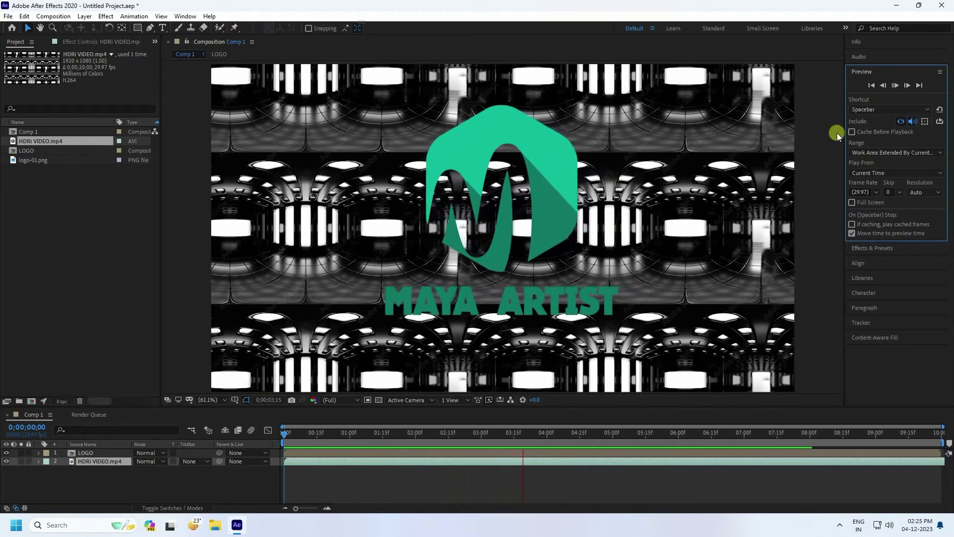
pyautogui.click(898, 86)
# - Pre-compose the video as HDRi, set its track matte to Alpha Matte 'LOGO', and preview
pyautogui.rightClick(109, 461)
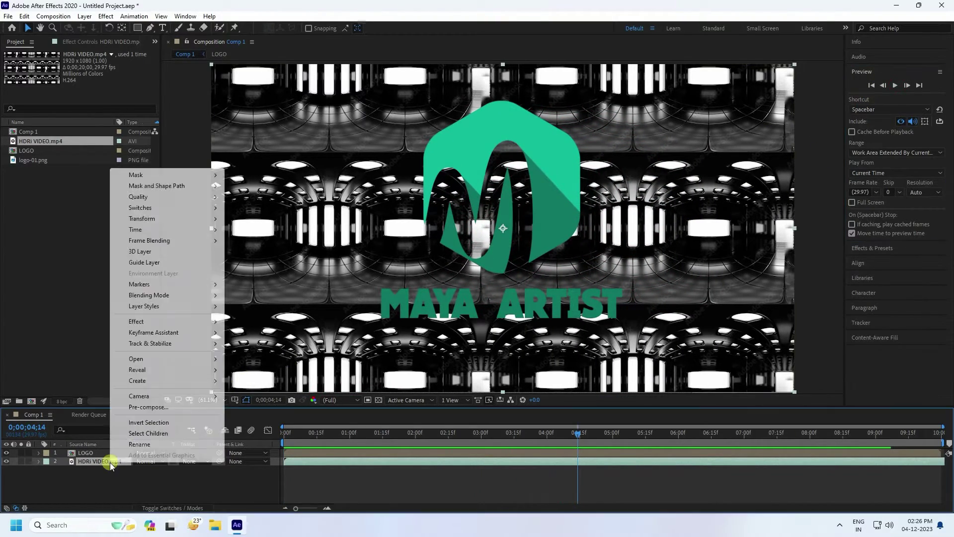
pyautogui.click(141, 407)
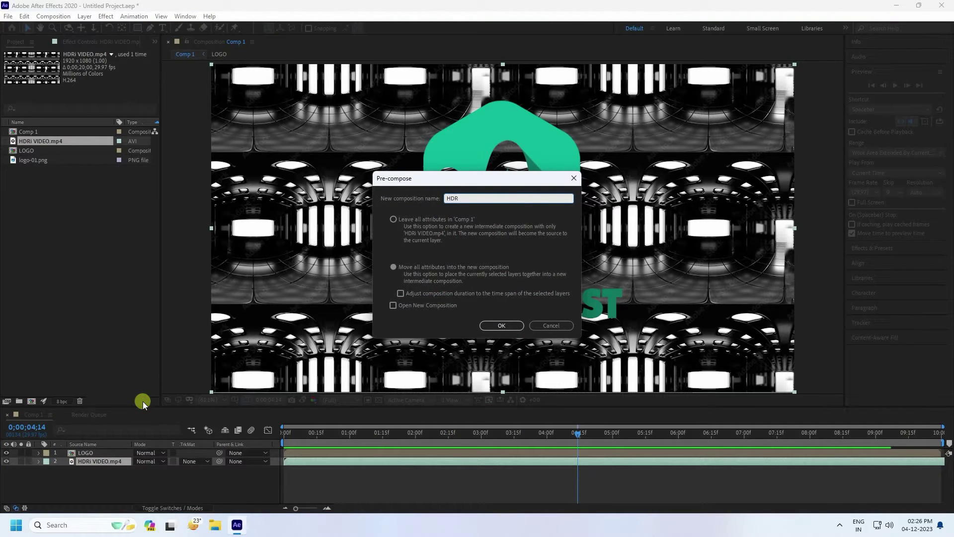
pyautogui.click(495, 326)
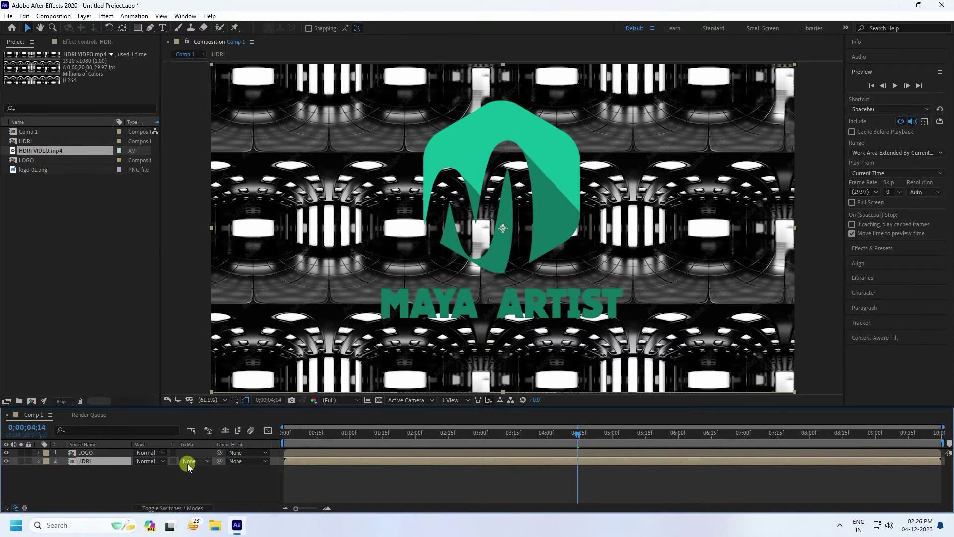
pyautogui.click(187, 464)
pyautogui.click(206, 419)
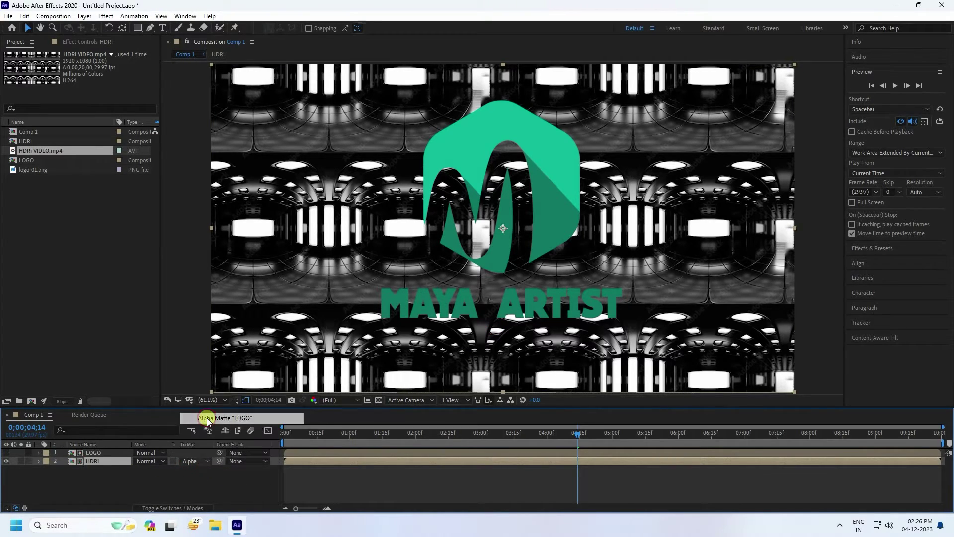
pyautogui.moveTo(309, 432); pyautogui.dragTo(284, 432)
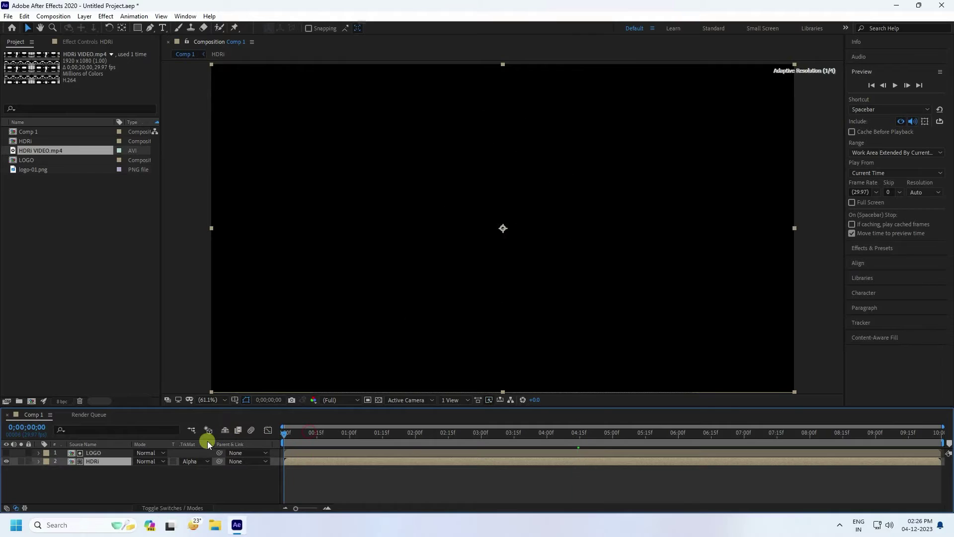
pyautogui.press('space')
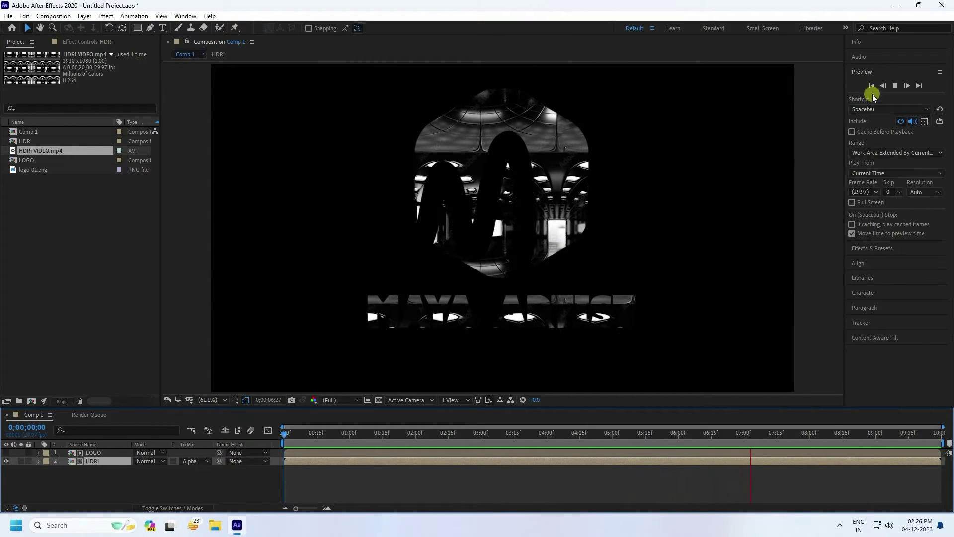
pyautogui.click(895, 85)
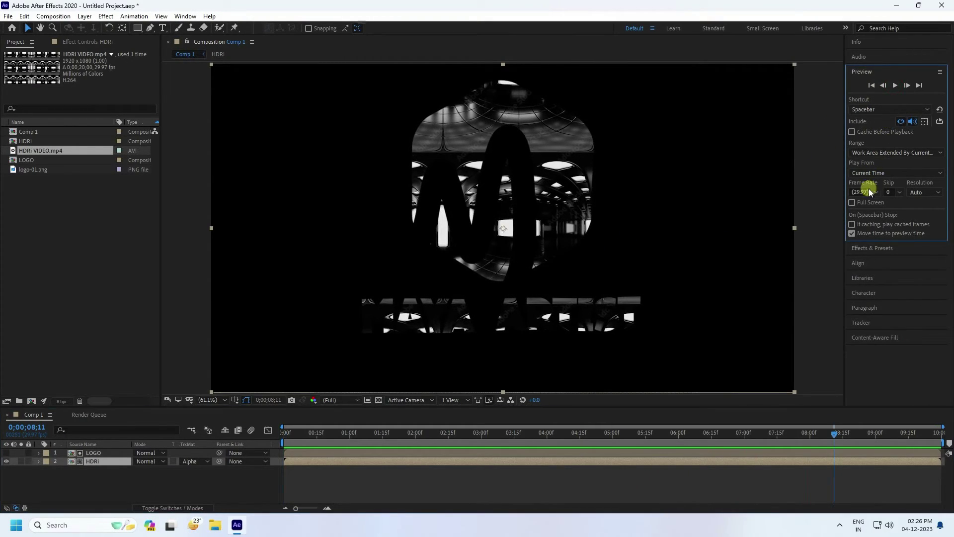
# - Apply CC Glass to the HDRi layer and set its Bump Map to the LOGO layer
pyautogui.click(865, 247)
pyautogui.click(884, 98)
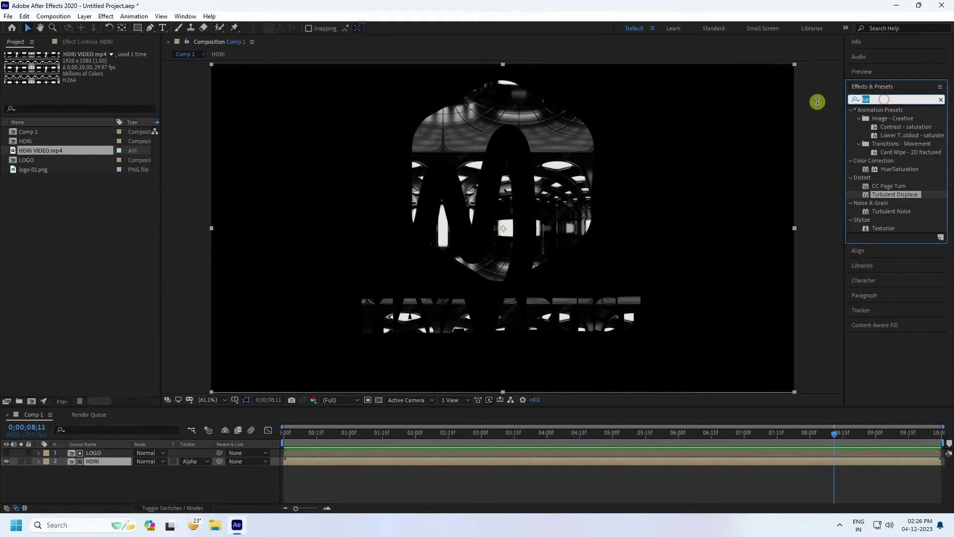
pyautogui.write('cc')
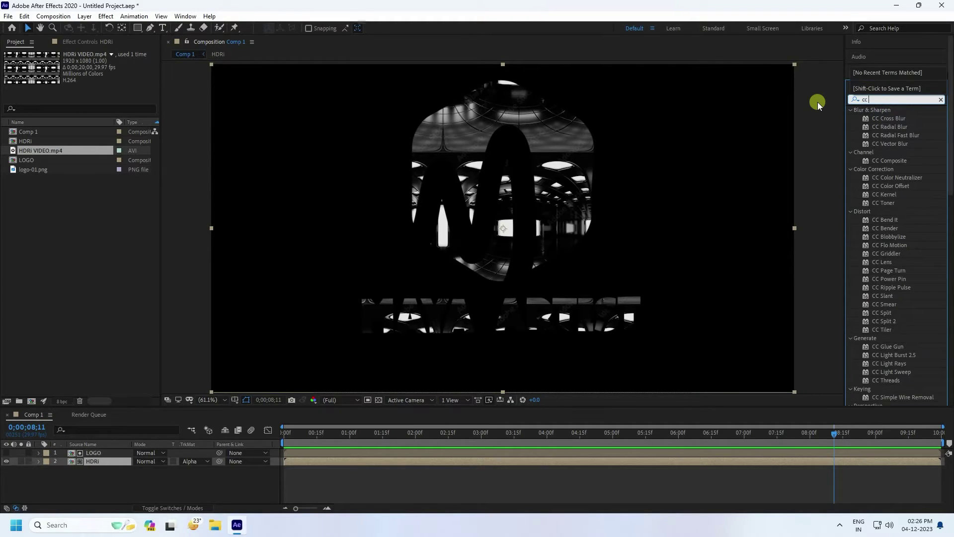
pyautogui.write(' g')
pyautogui.moveTo(890, 147); pyautogui.dragTo(99, 463)
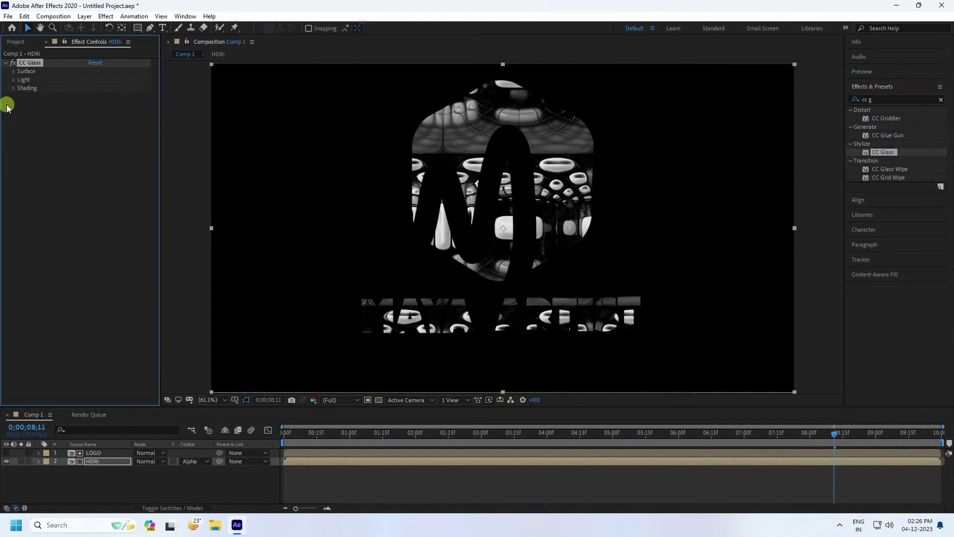
pyautogui.click(13, 72)
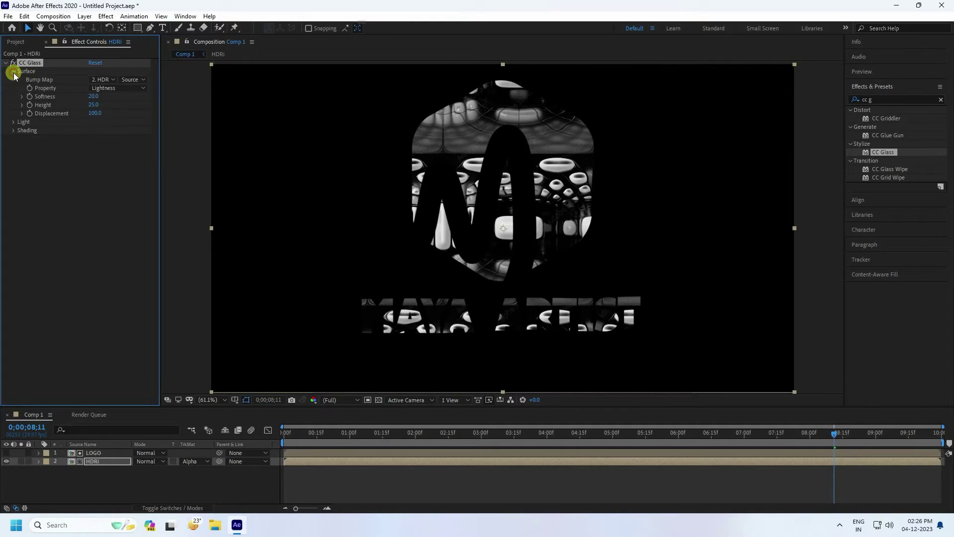
pyautogui.click(101, 80)
pyautogui.click(118, 105)
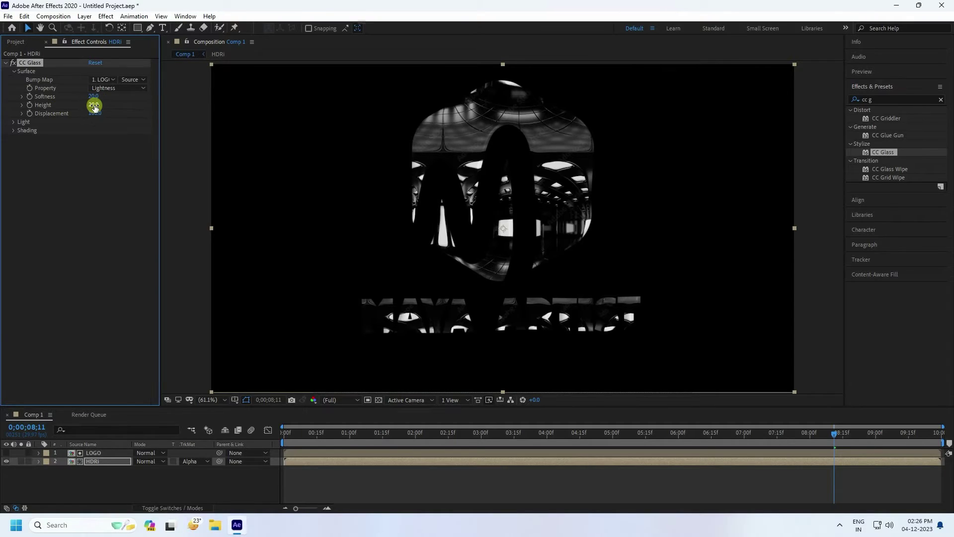
# - Set CC Glass Light Height and Light Intensity both to 90
pyautogui.click(14, 121)
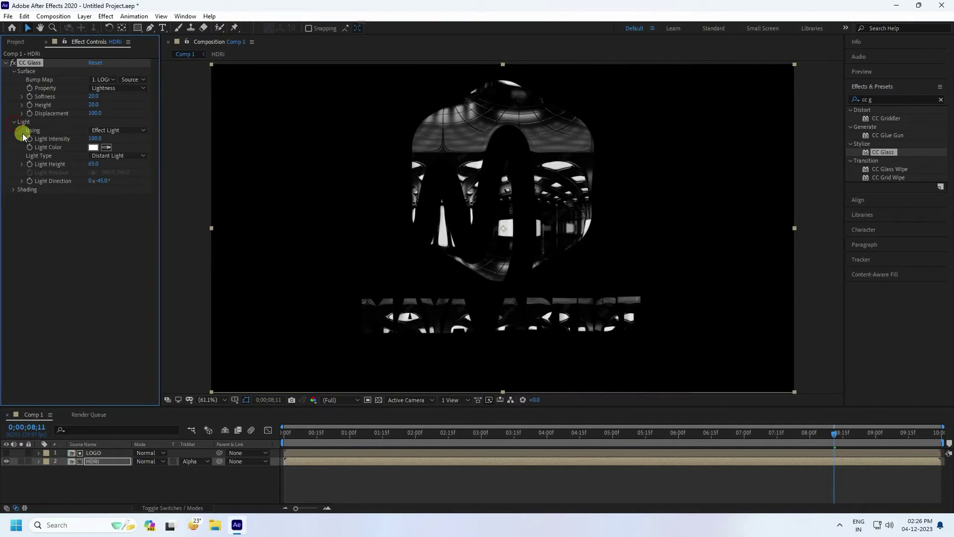
pyautogui.click(95, 164)
pyautogui.press('Return')
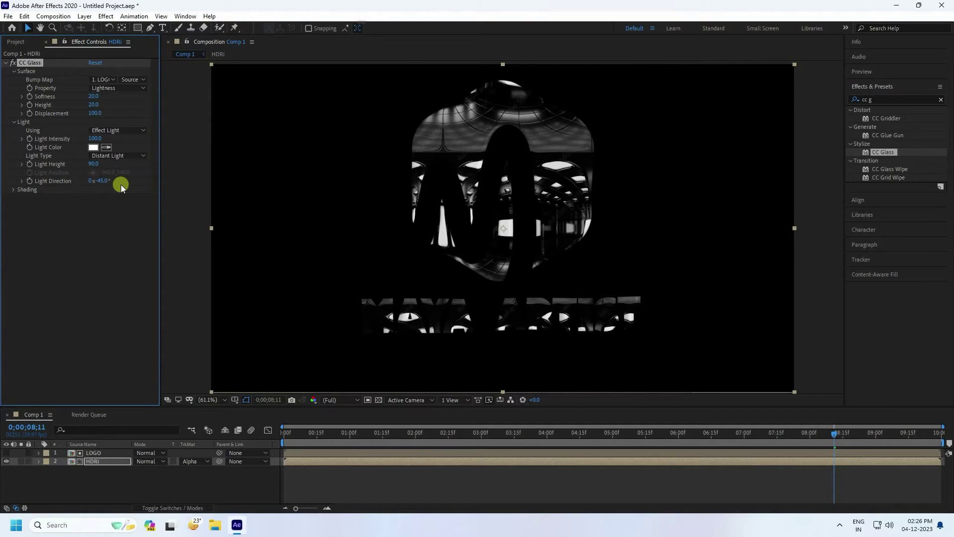
pyautogui.click(96, 140)
pyautogui.write('90')
pyautogui.click(128, 145)
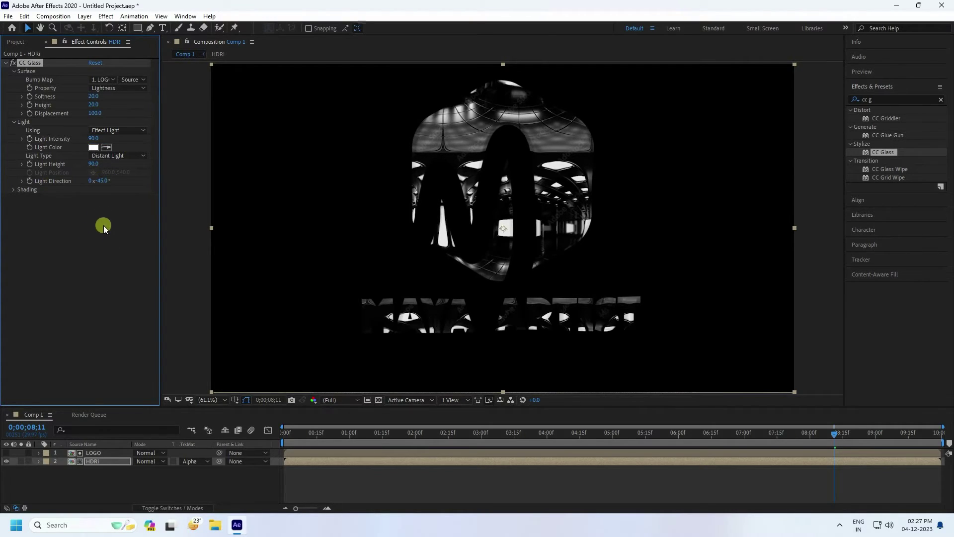
pyautogui.click(878, 99)
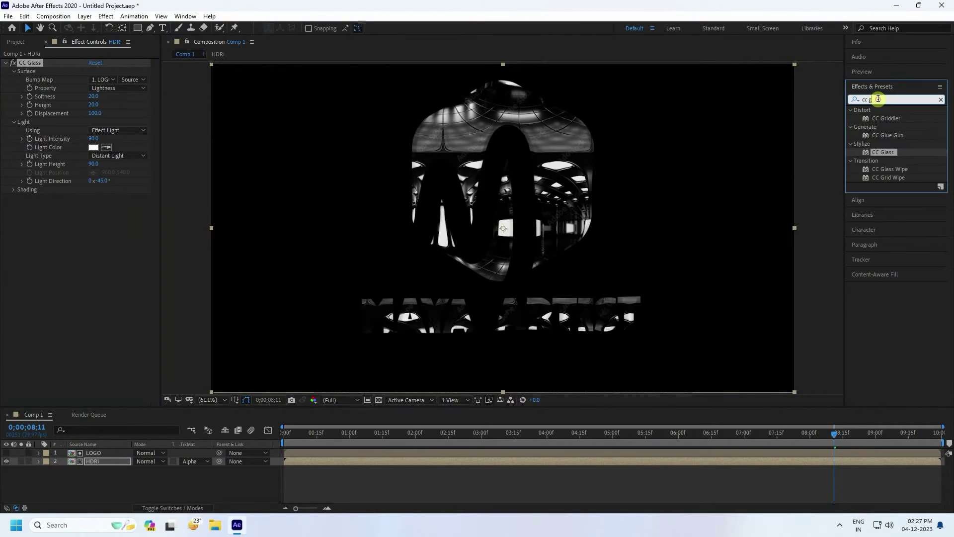
pyautogui.press('BackSpace')
# - Apply CC Blobbylize to HDRi with LOGO as the Blob Layer and Cut Away 1
pyautogui.write('bl')
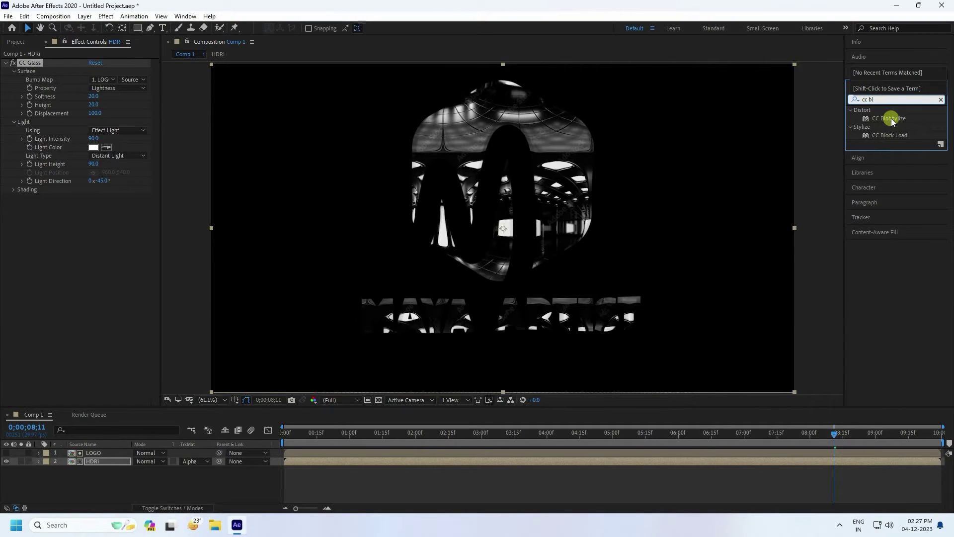
pyautogui.moveTo(891, 119); pyautogui.dragTo(112, 267)
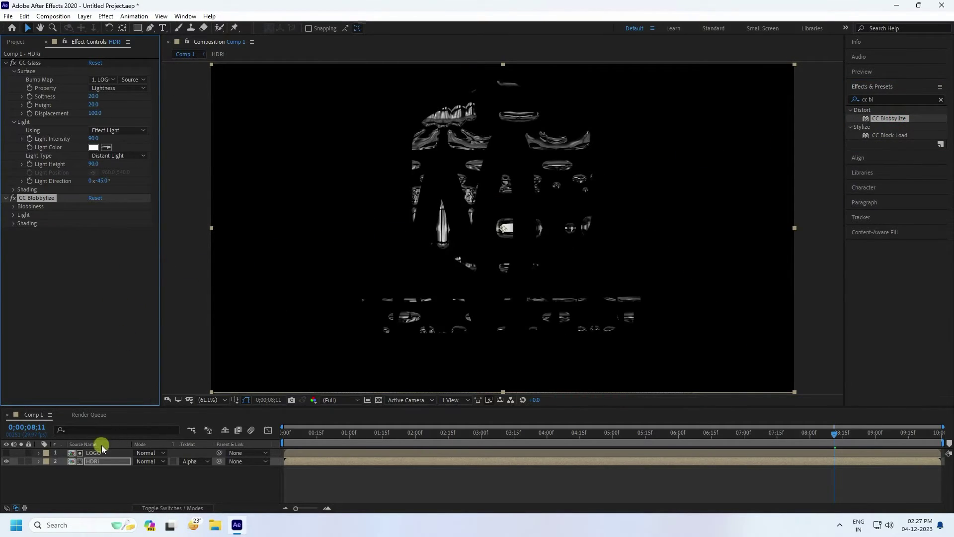
pyautogui.click(13, 206)
pyautogui.click(102, 215)
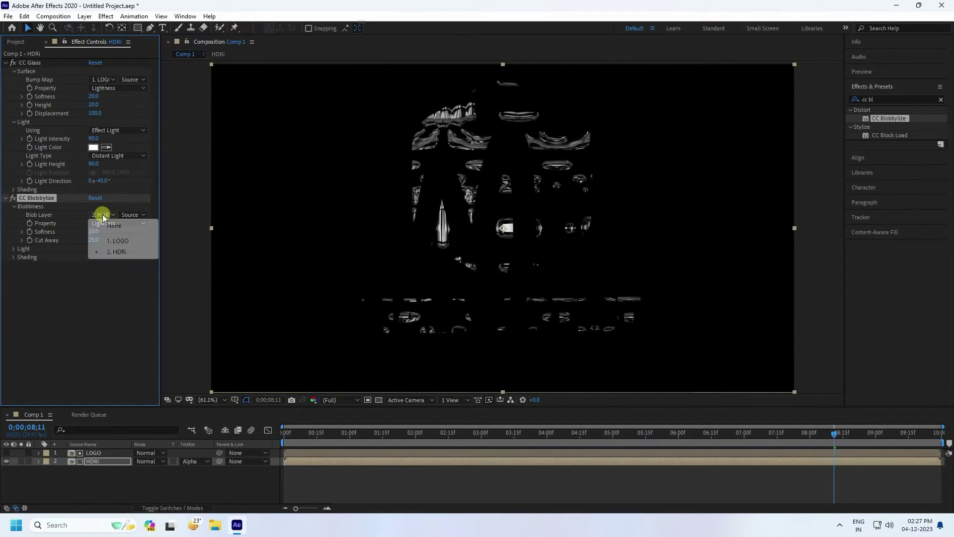
pyautogui.click(118, 241)
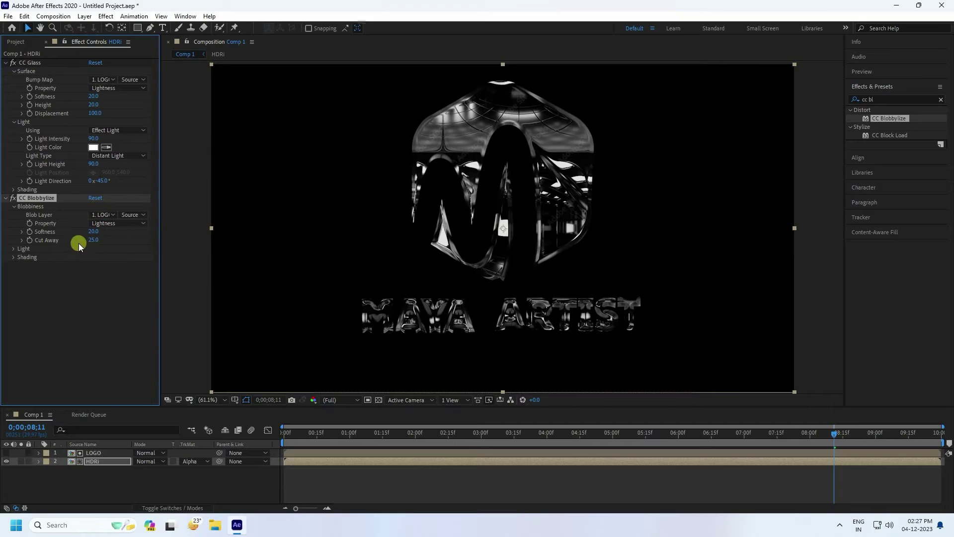
pyautogui.click(93, 240)
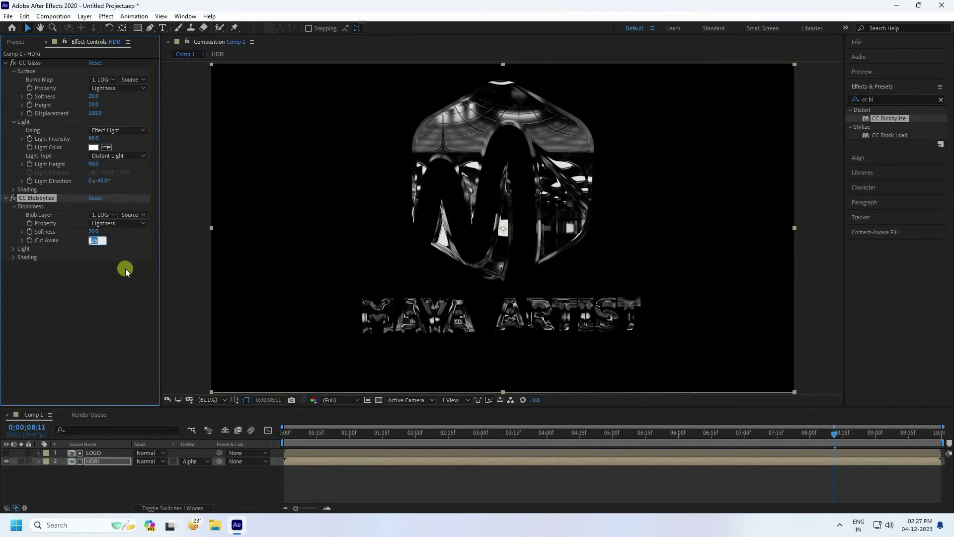
pyautogui.write('1')
pyautogui.press('Return')
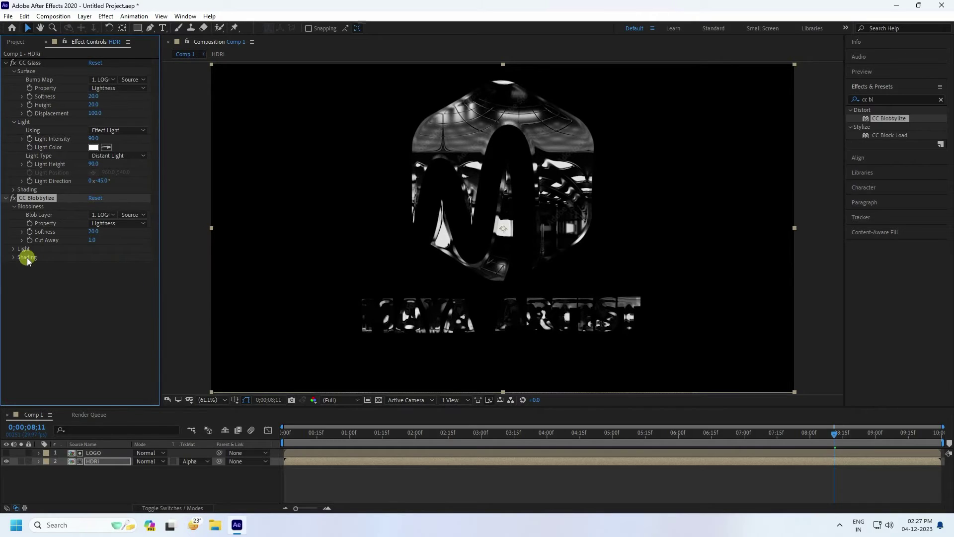
# - Set CC Blobbylize Light Intensity to 90 and zoom in to inspect the logo and text
pyautogui.click(14, 250)
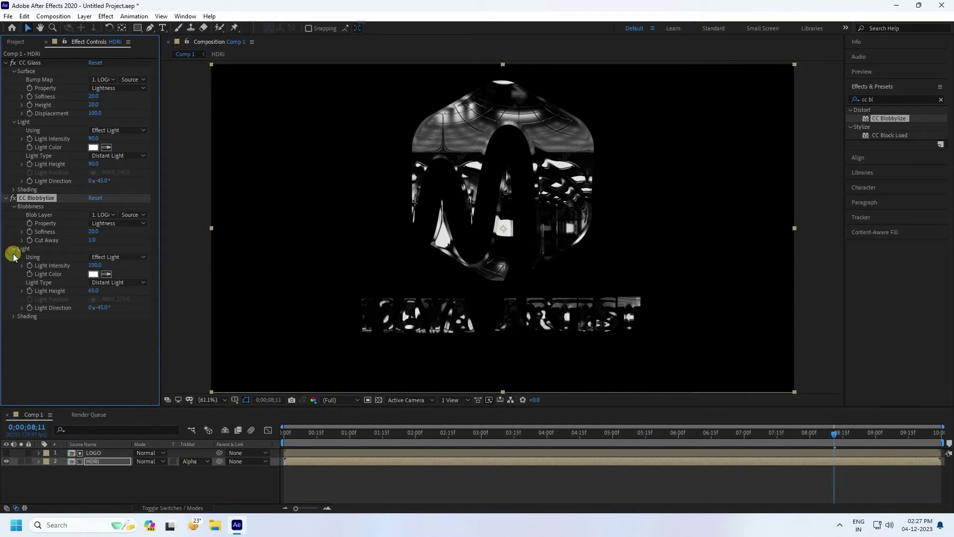
pyautogui.click(93, 291)
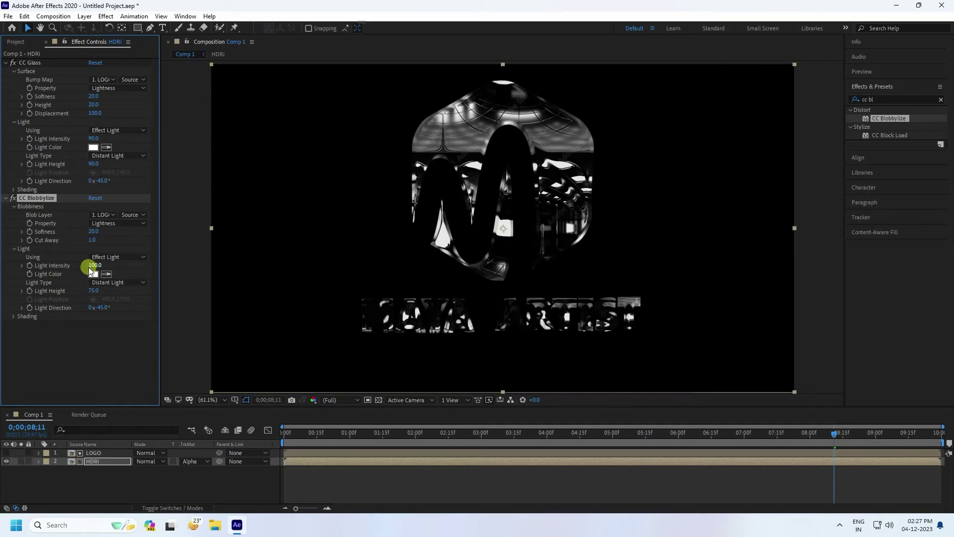
pyautogui.press('Return')
pyautogui.click(5, 198)
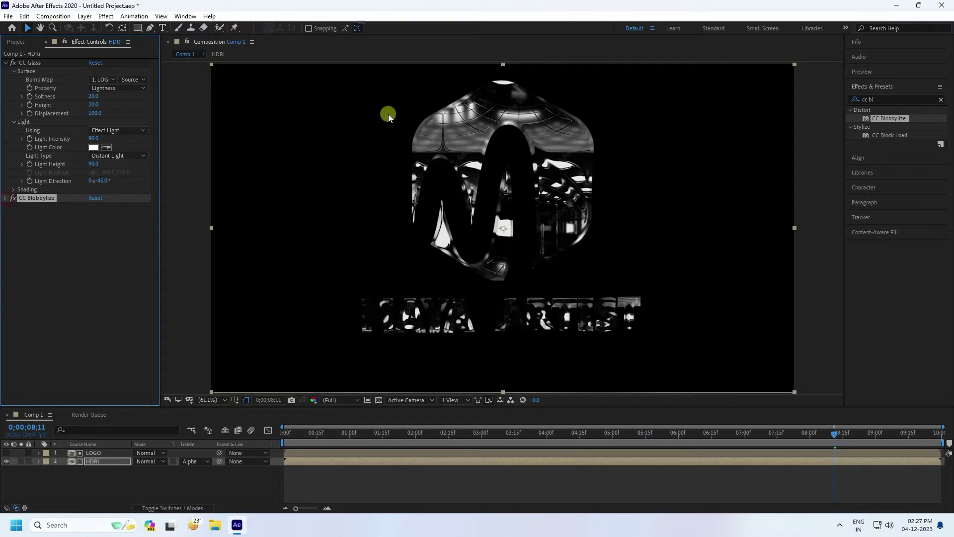
pyautogui.press('.')
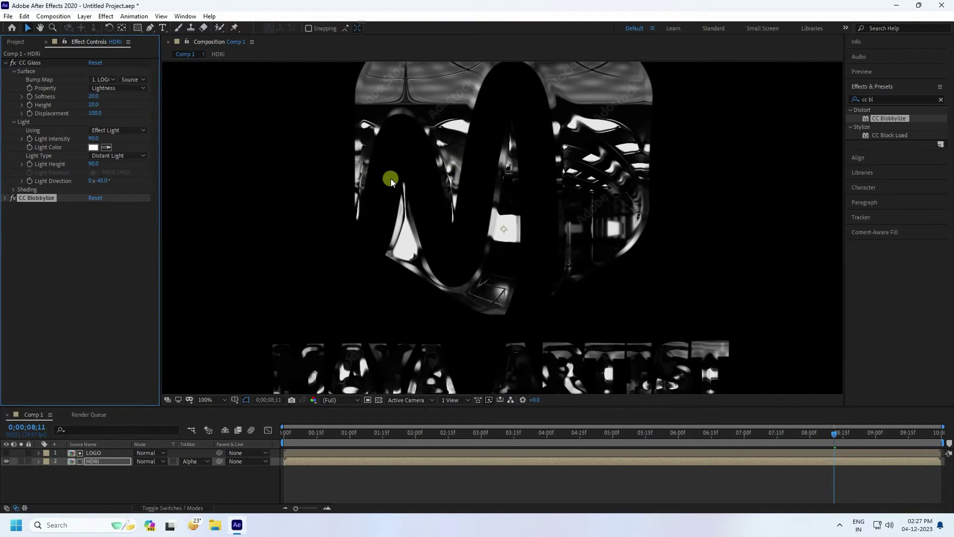
pyautogui.moveTo(391, 178); pyautogui.dragTo(369, 239)
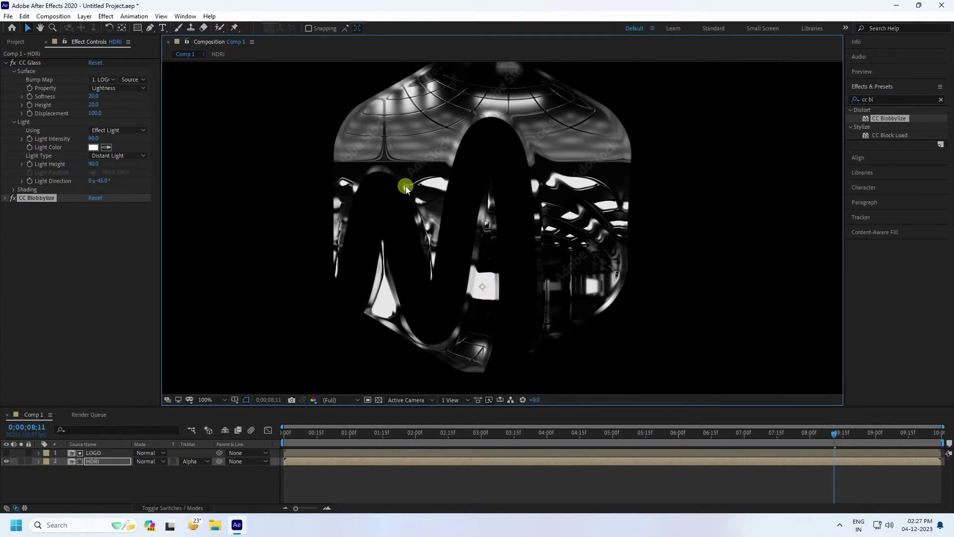
pyautogui.moveTo(467, 236); pyautogui.dragTo(473, 192)
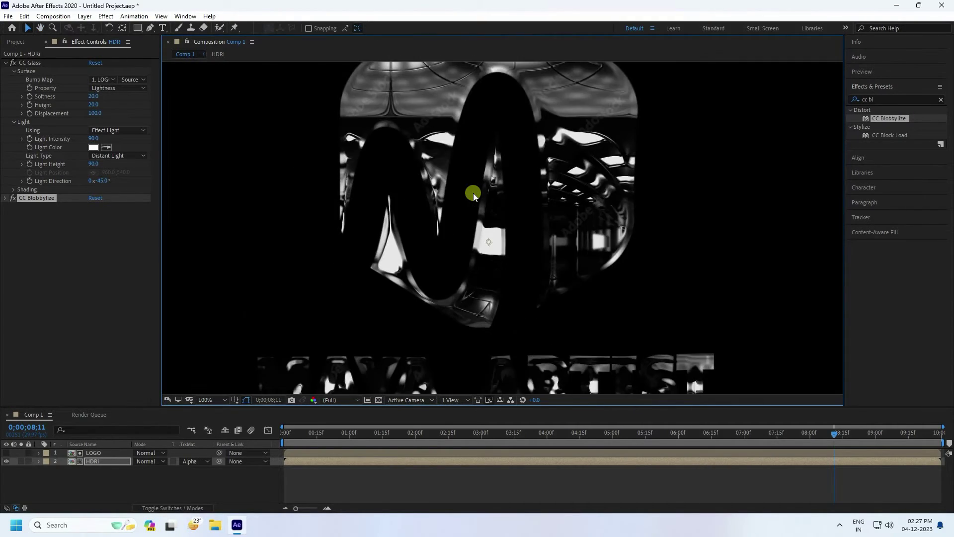
# - Apply Tint to the HDRi layer and map white to yellow (H 45, S 75)
pyautogui.click(883, 99)
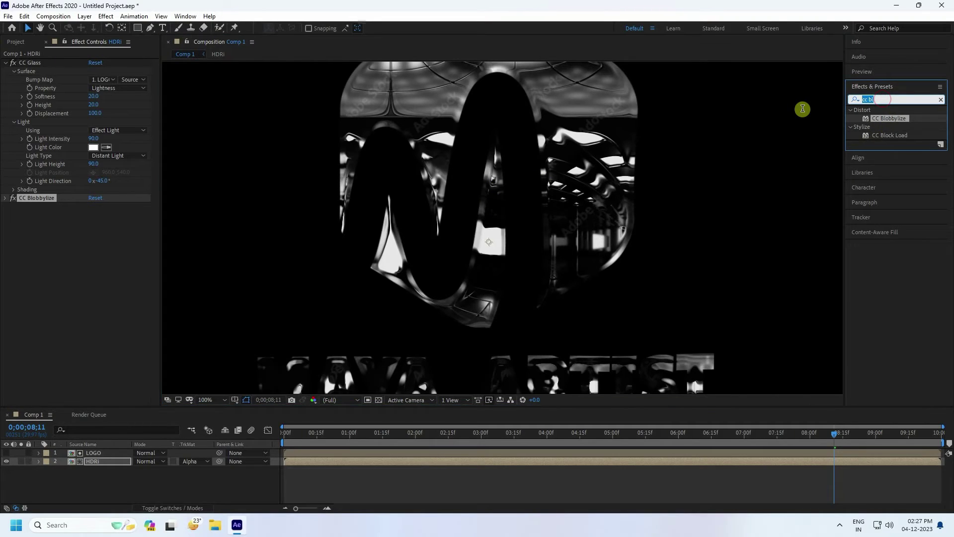
pyautogui.write('tint')
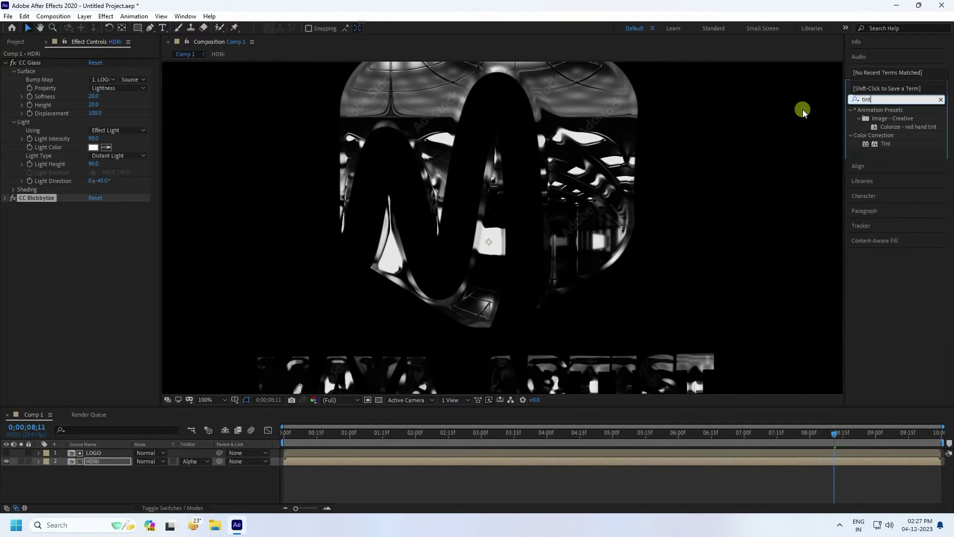
pyautogui.moveTo(887, 146); pyautogui.dragTo(97, 244)
pyautogui.click(93, 223)
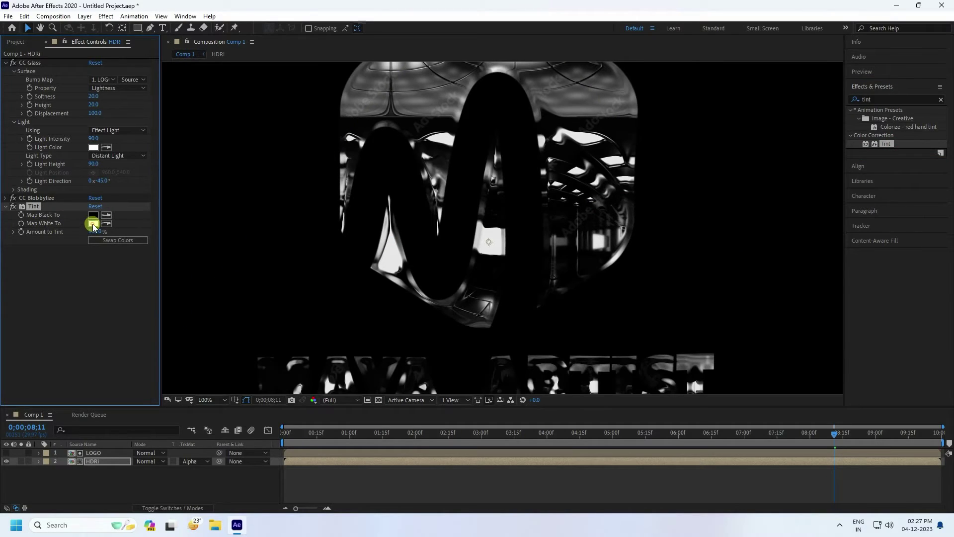
pyautogui.click(242, 242)
pyautogui.click(94, 223)
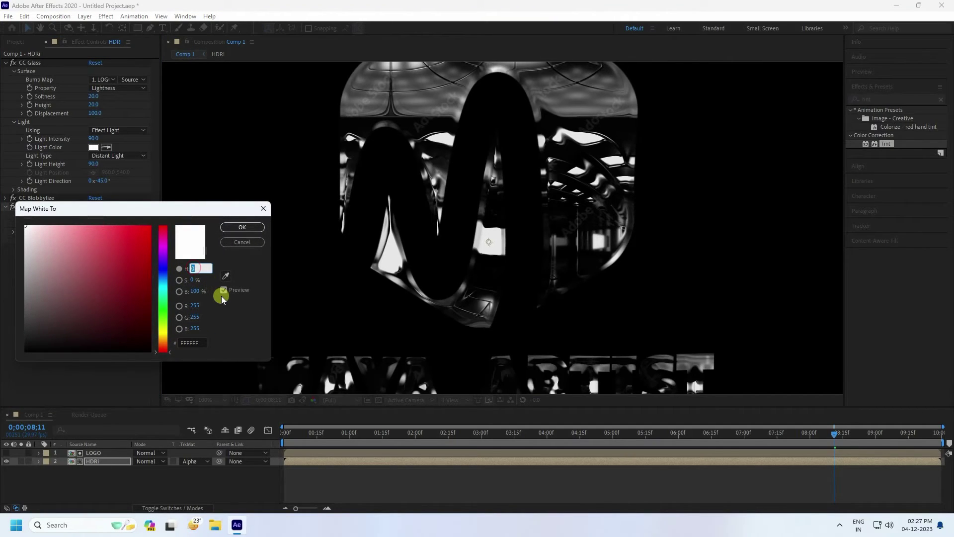
pyautogui.write('45')
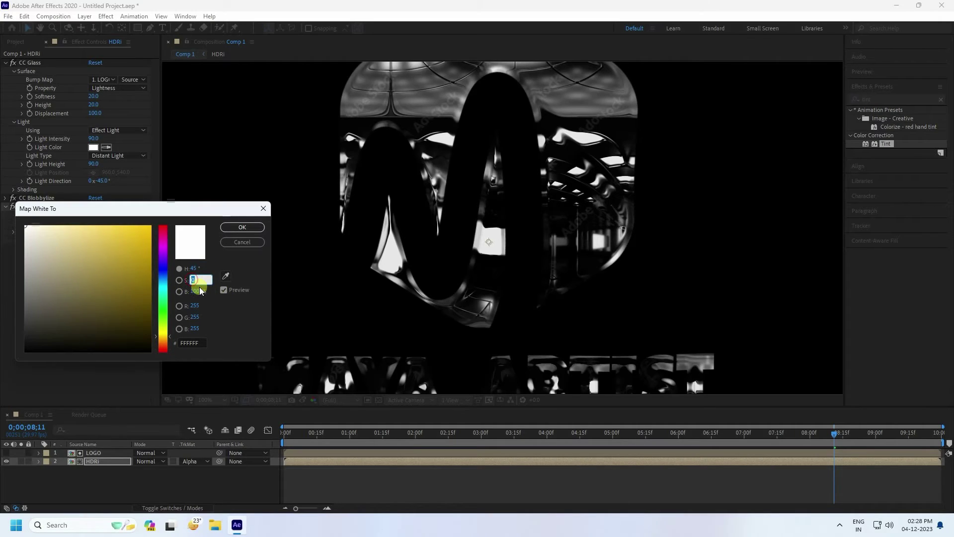
pyautogui.write('75')
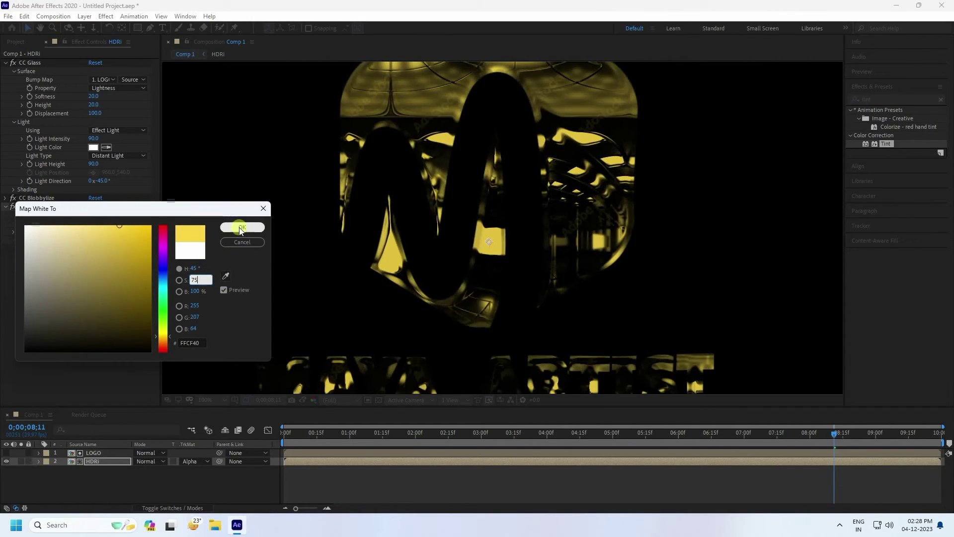
pyautogui.click(240, 227)
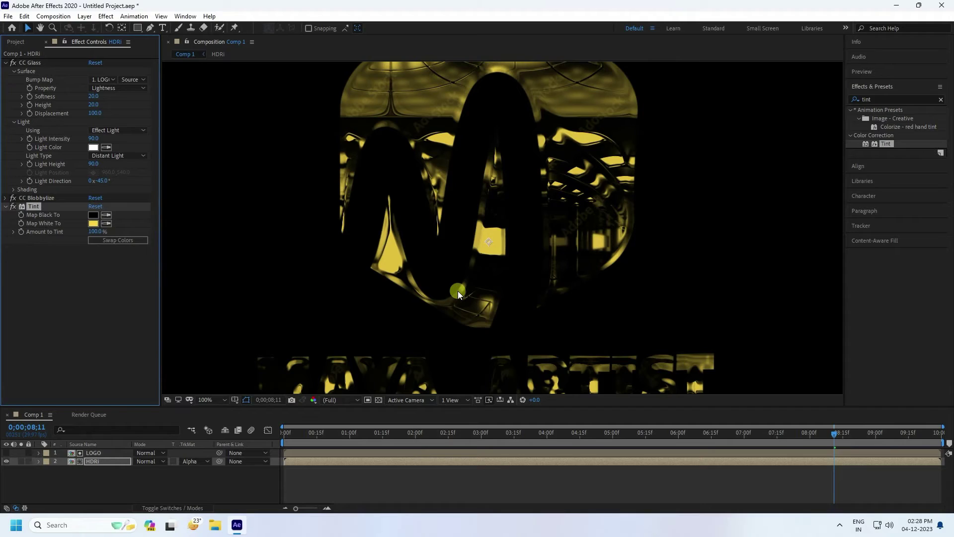
# - Set the composition viewer magnification to Fit
pyautogui.press(',')
pyautogui.click(212, 399)
pyautogui.click(213, 233)
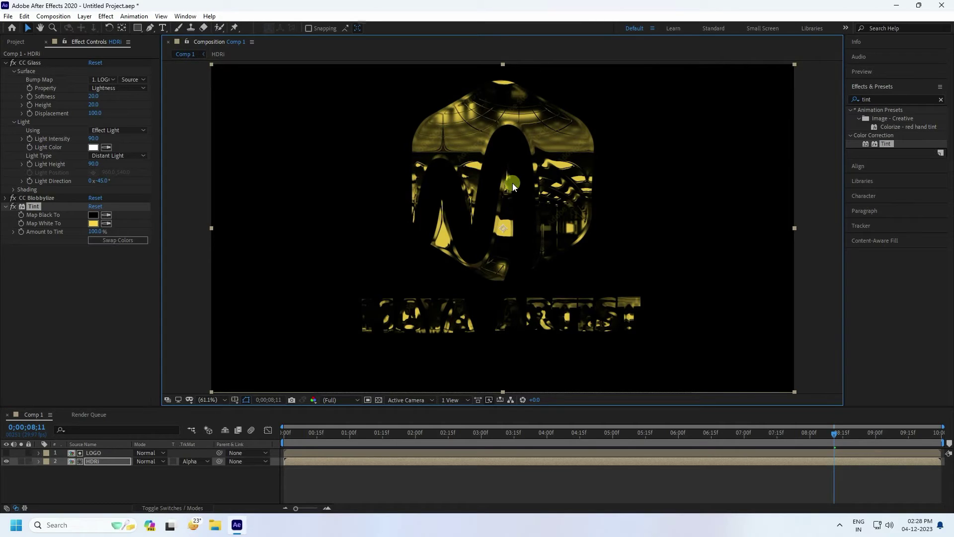
# - Add Turbulent Displace to the HDRi layer below Tint, at Amount 50 and Size 100
pyautogui.doubleClick(868, 99)
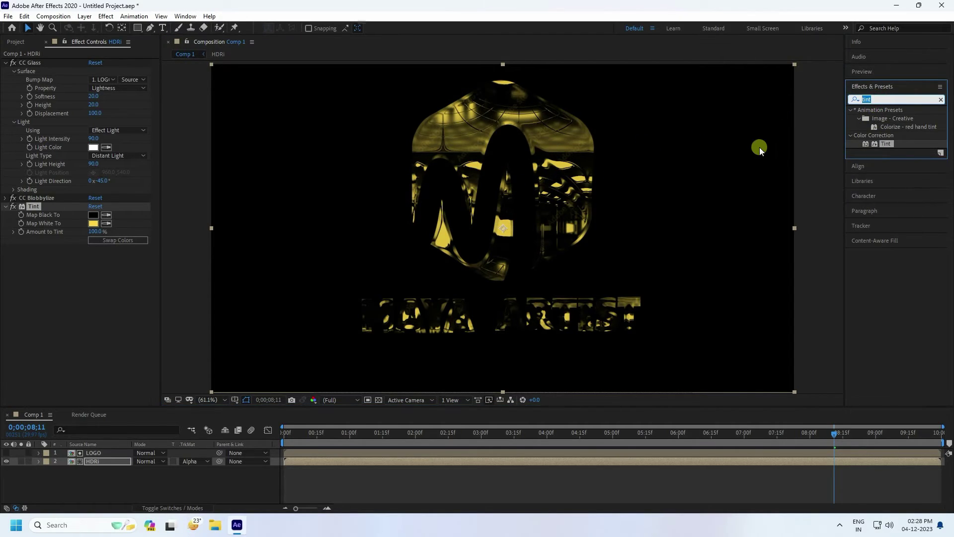
pyautogui.write('tur')
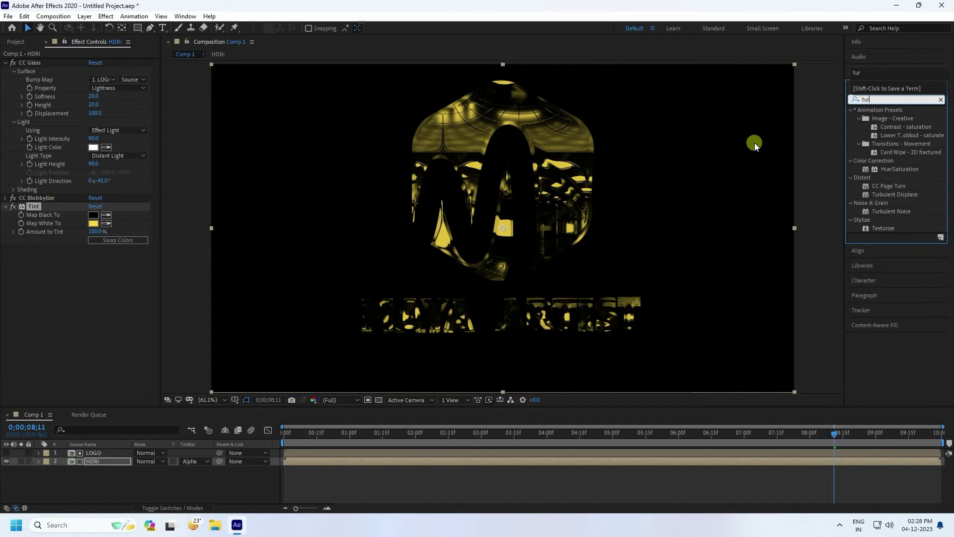
pyautogui.moveTo(882, 196); pyautogui.dragTo(91, 295)
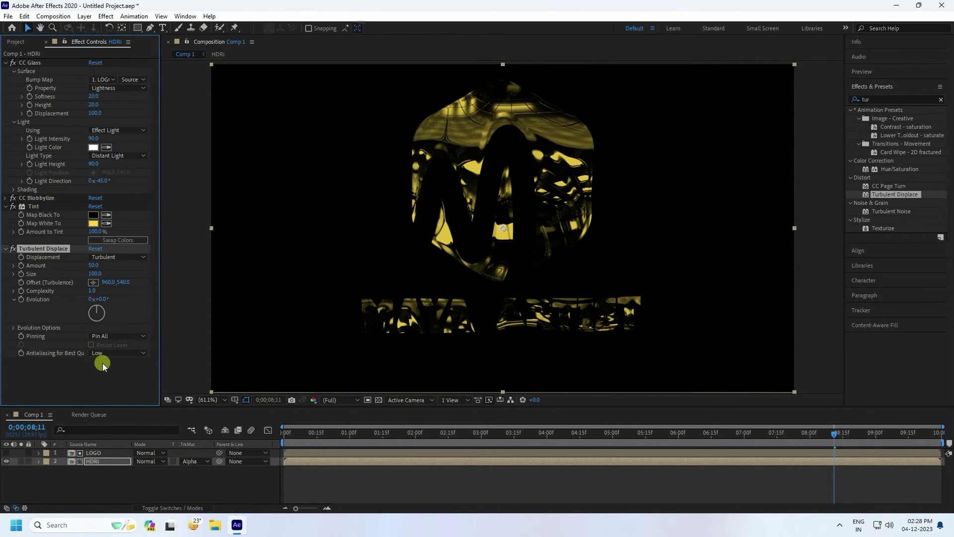
# - Create a new adjustment layer in Comp 1 and apply the Curves effect to it
pyautogui.rightClick(99, 481)
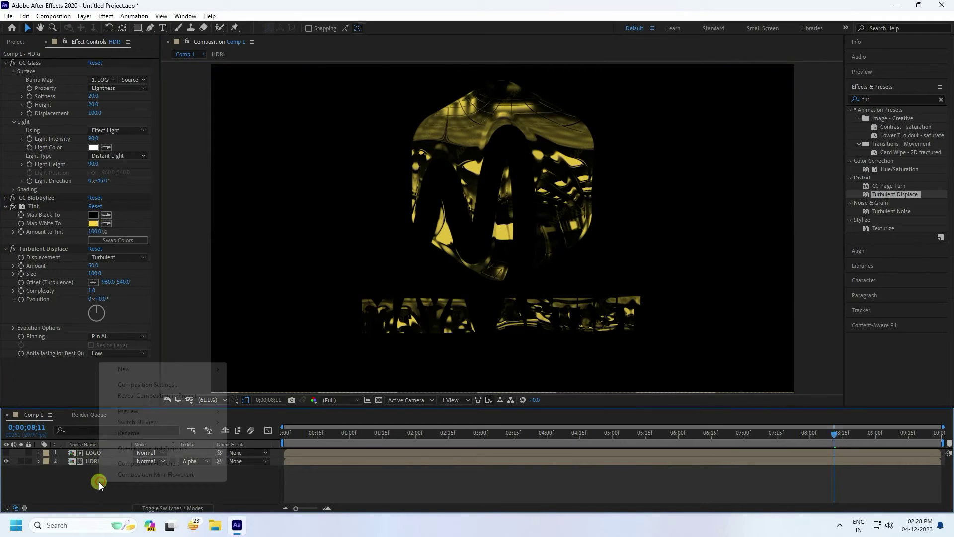
pyautogui.click(136, 371)
pyautogui.click(256, 450)
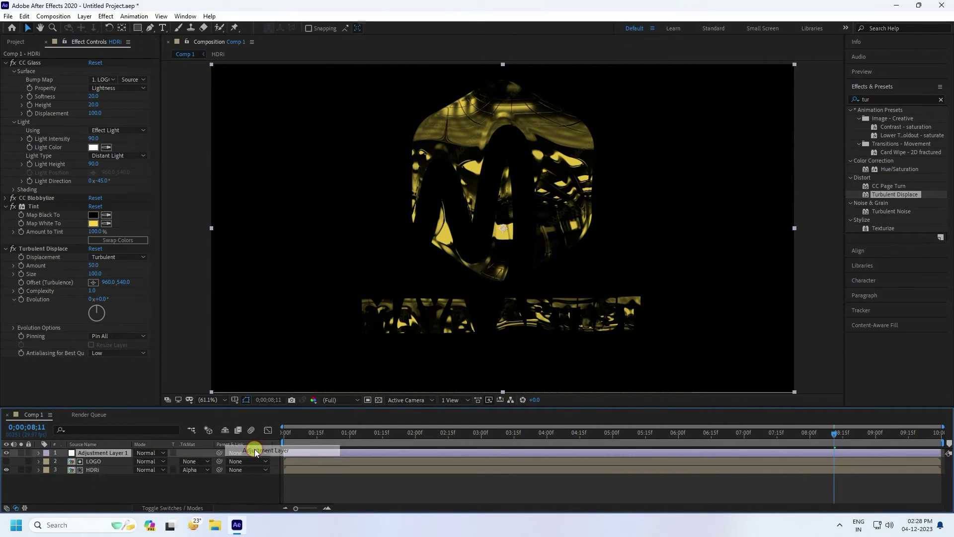
pyautogui.click(875, 99)
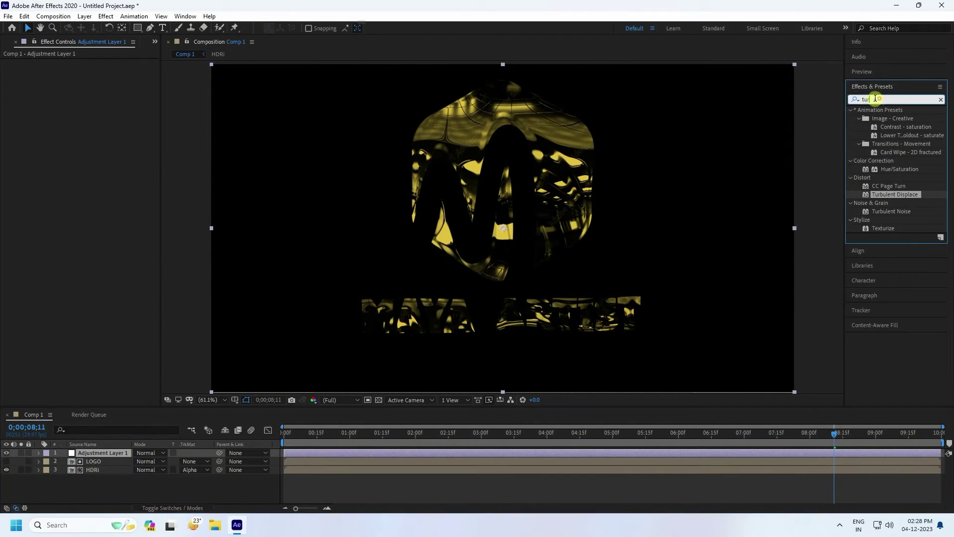
pyautogui.write('cur')
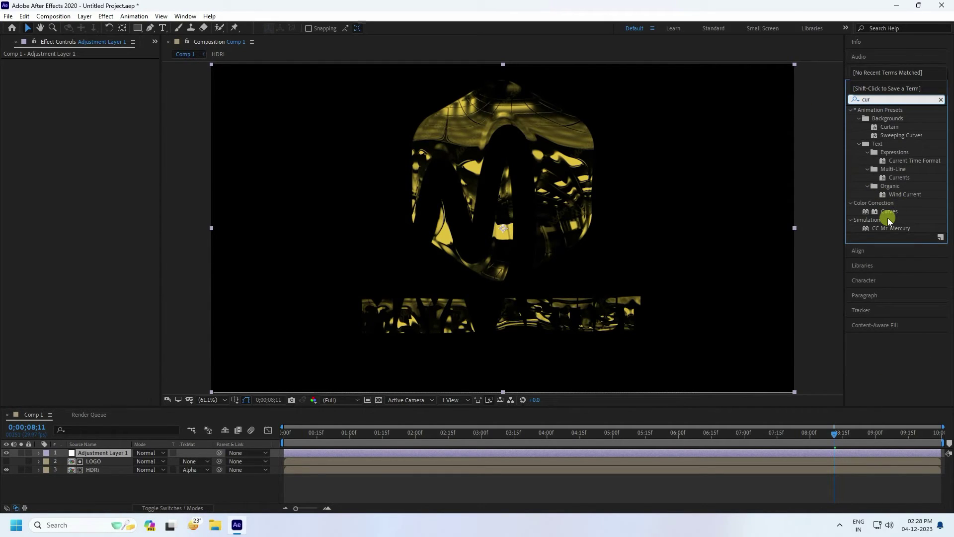
pyautogui.moveTo(889, 212); pyautogui.dragTo(109, 453)
# - Raise the RGB curve midpoint, then raise the Green channel curve to tint the logo lime-yellow
pyautogui.moveTo(102, 149); pyautogui.dragTo(89, 109)
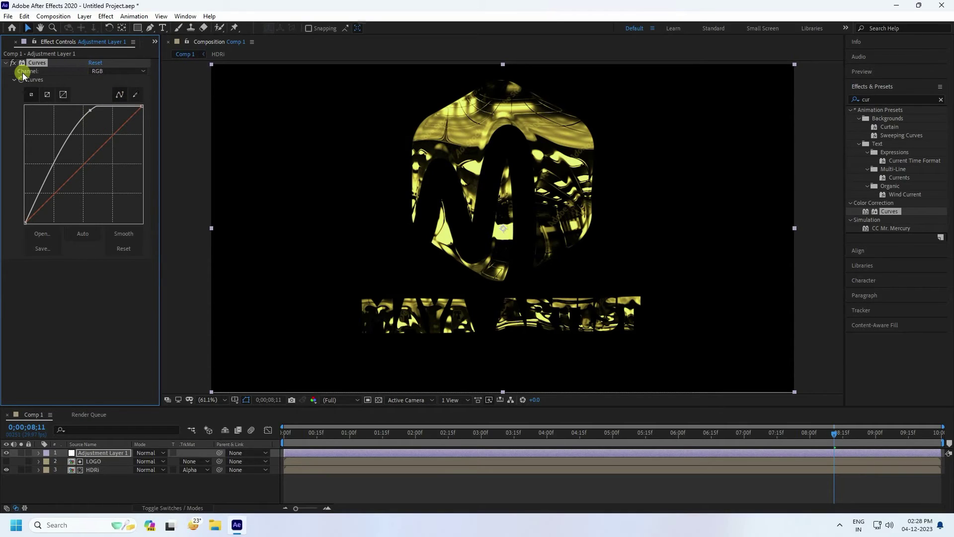
pyautogui.click(105, 72)
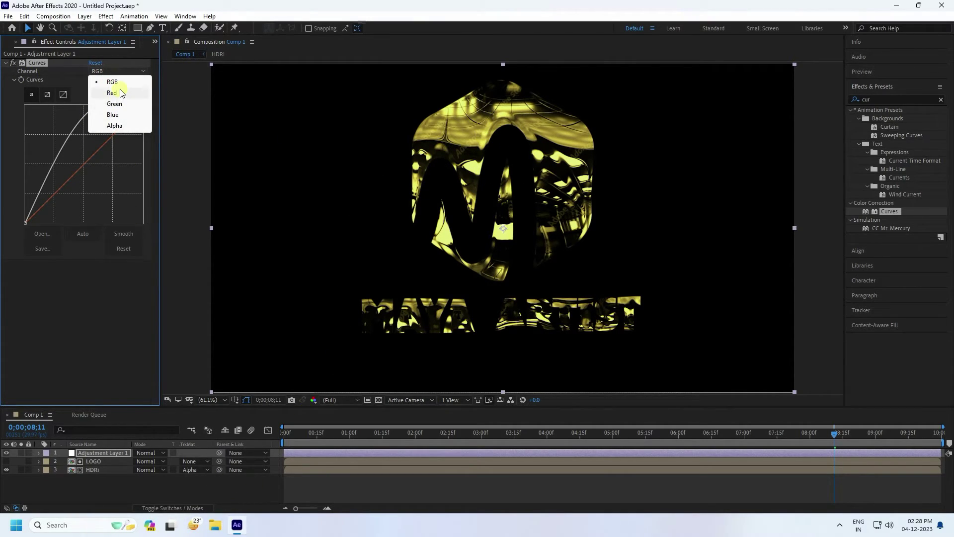
pyautogui.click(115, 104)
pyautogui.moveTo(107, 139); pyautogui.dragTo(96, 126)
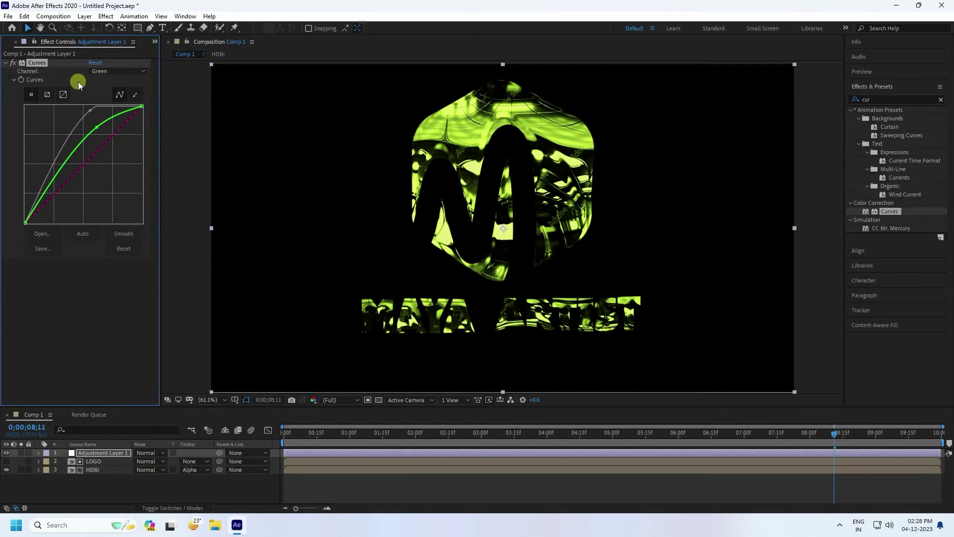
pyautogui.click(7, 42)
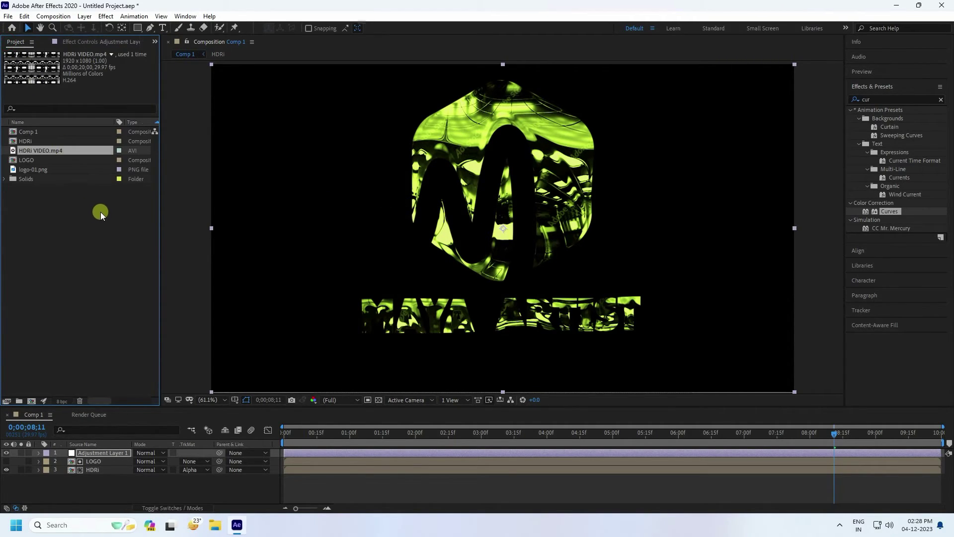
# - Place a second LOGO layer at the top of Comp 1 with its blend mode set to Color
pyautogui.click(25, 159)
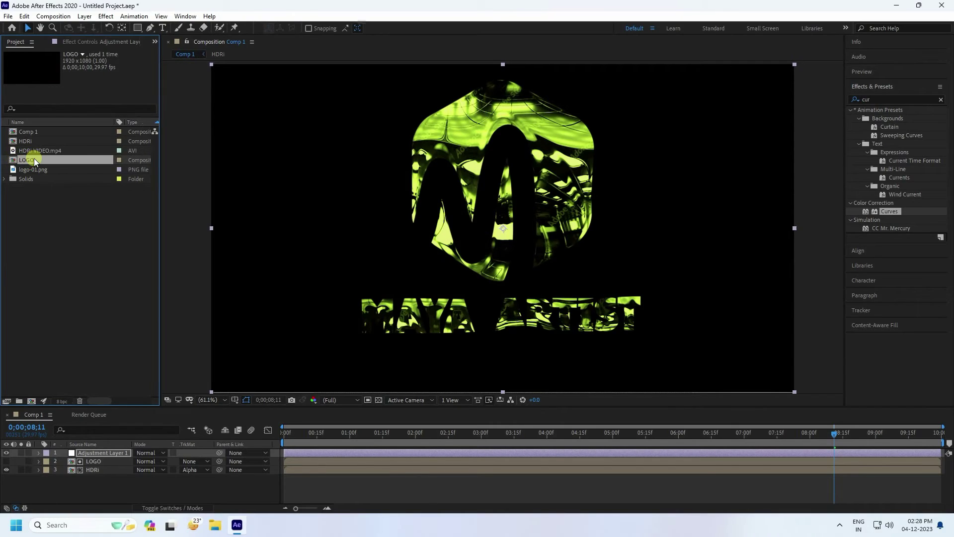
pyautogui.moveTo(32, 160); pyautogui.dragTo(92, 453)
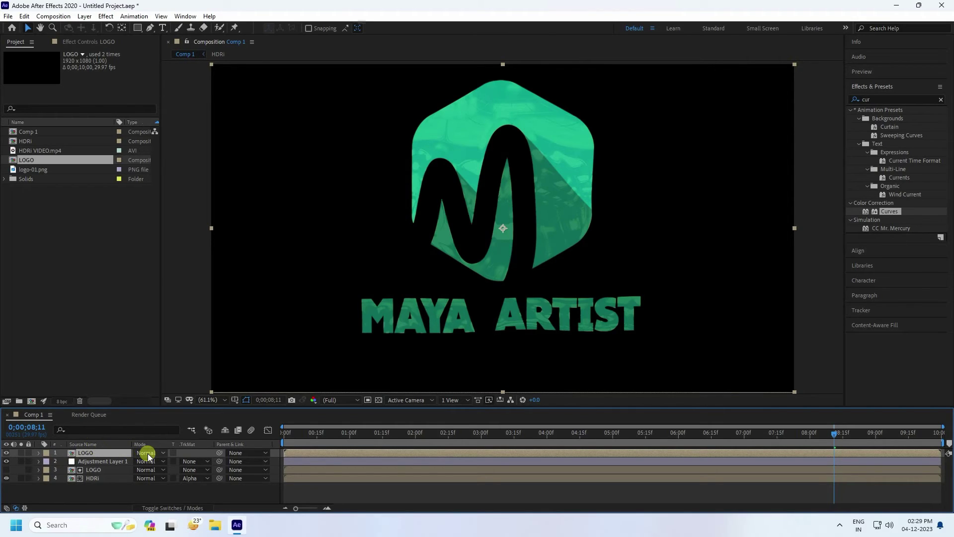
pyautogui.click(142, 454)
pyautogui.click(184, 364)
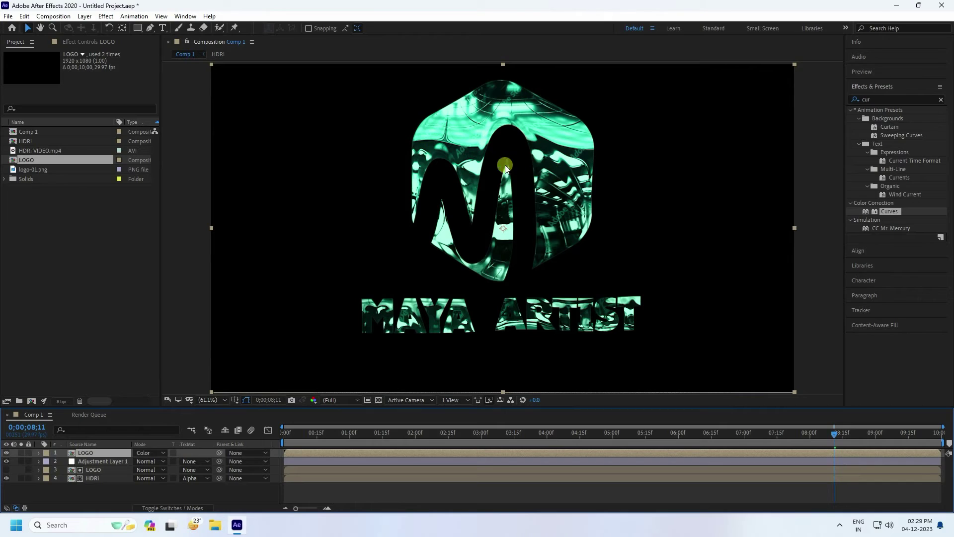
pyautogui.click(238, 388)
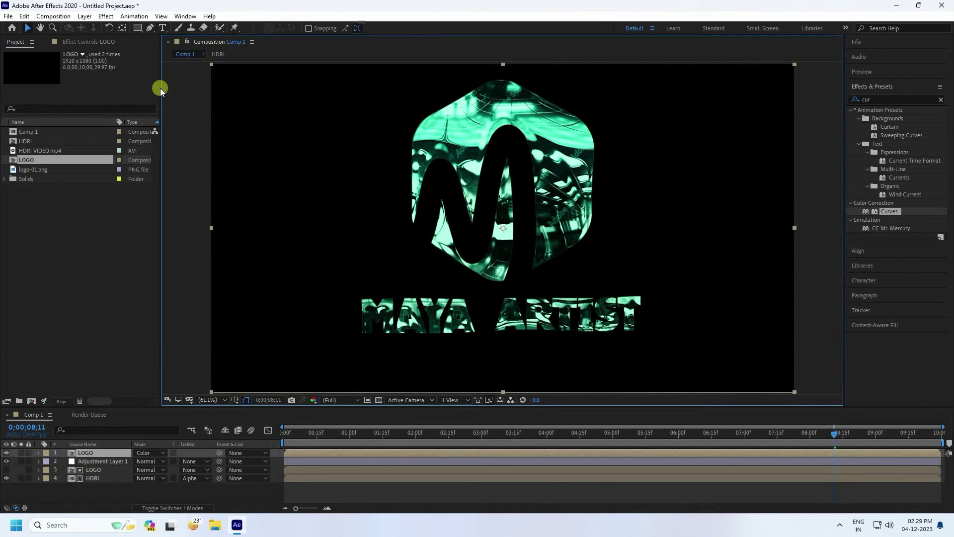
pyautogui.click(80, 42)
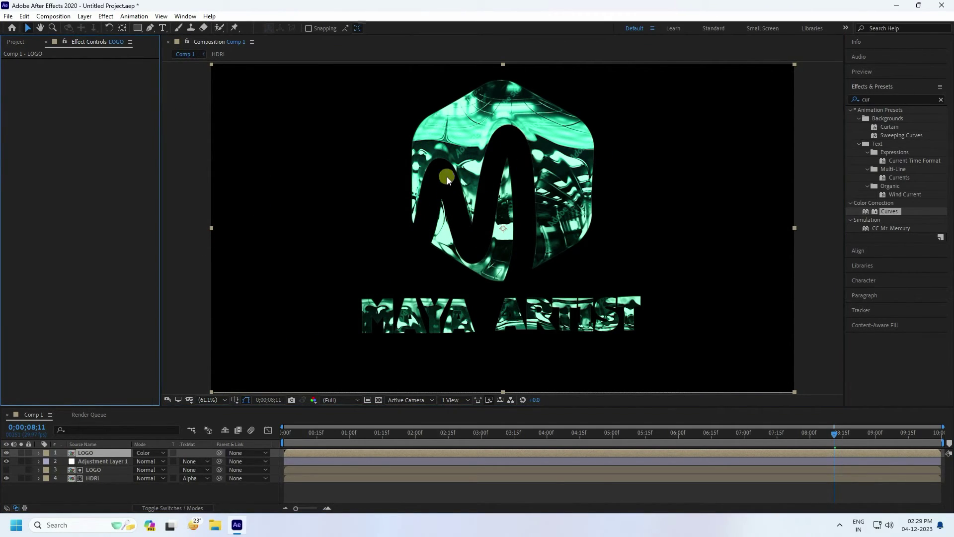
# - Apply the Glow effect to Adjustment Layer 1
pyautogui.click(880, 103)
pyautogui.press('BackSpace')
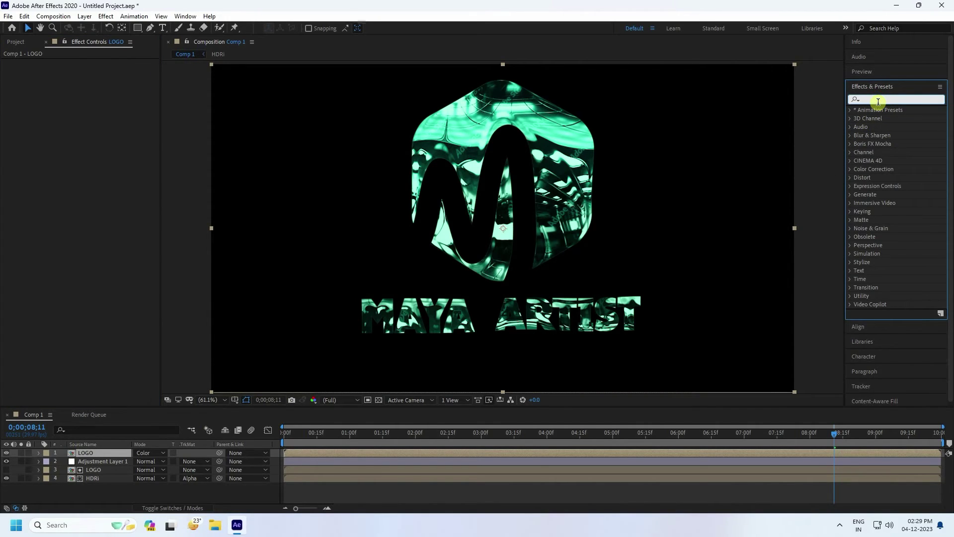
pyautogui.write('glow')
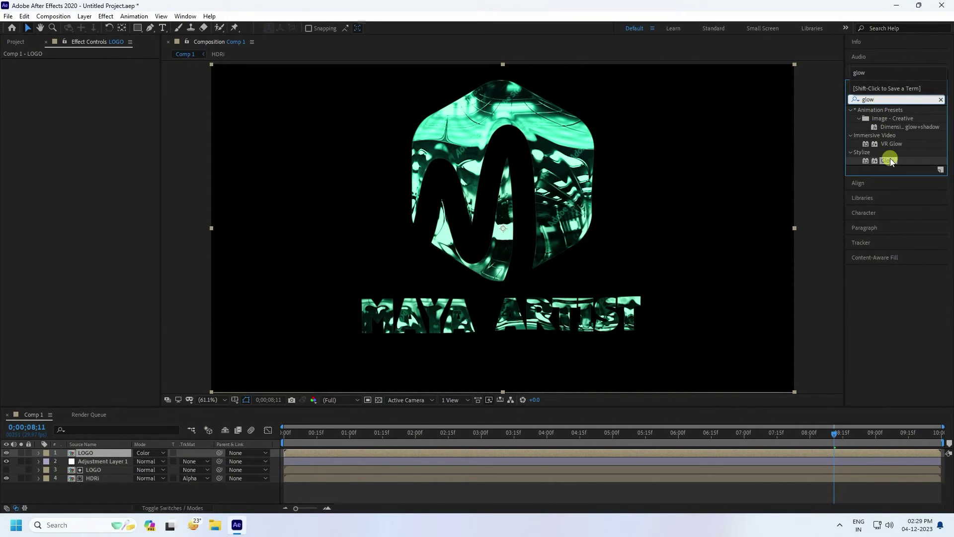
pyautogui.click(888, 160)
pyautogui.moveTo(890, 160); pyautogui.dragTo(112, 462)
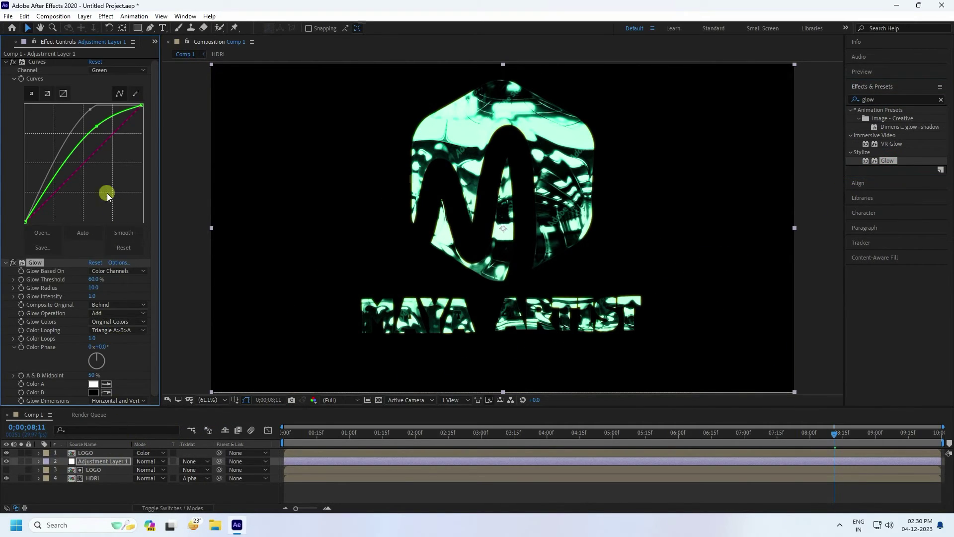
# - Set Glow Threshold to 100%, Radius to 100 and Intensity to 1.0
pyautogui.click(6, 63)
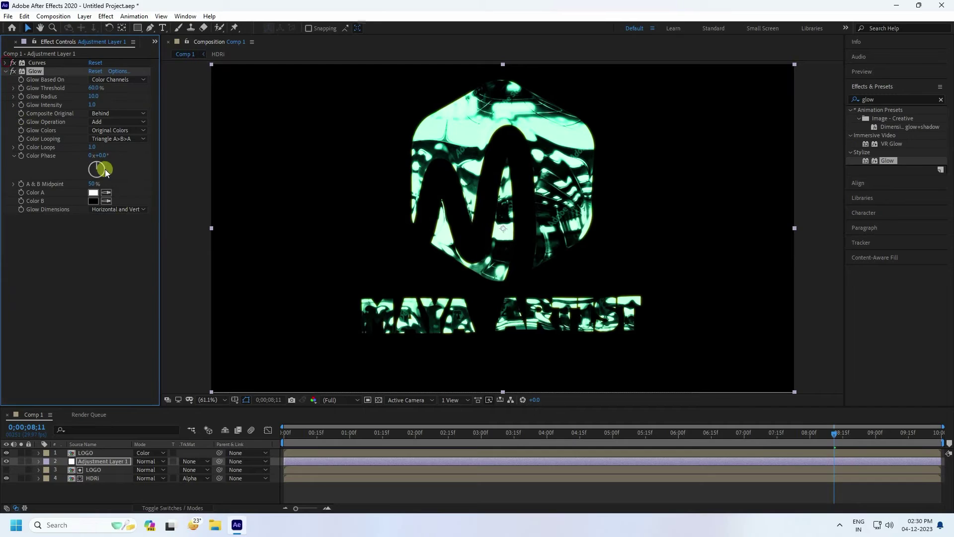
pyautogui.write('100')
pyautogui.press('Tab')
pyautogui.write('100')
pyautogui.press('Tab')
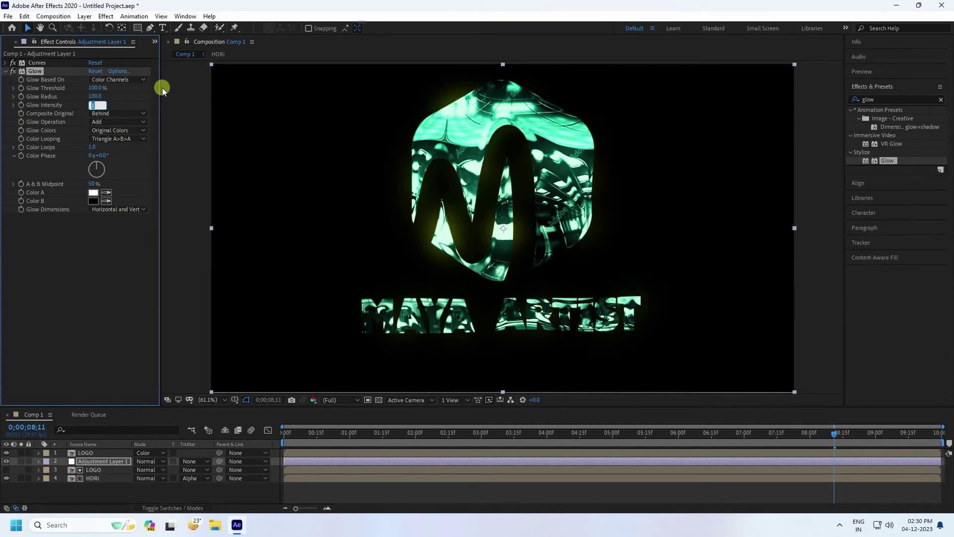
pyautogui.click(78, 246)
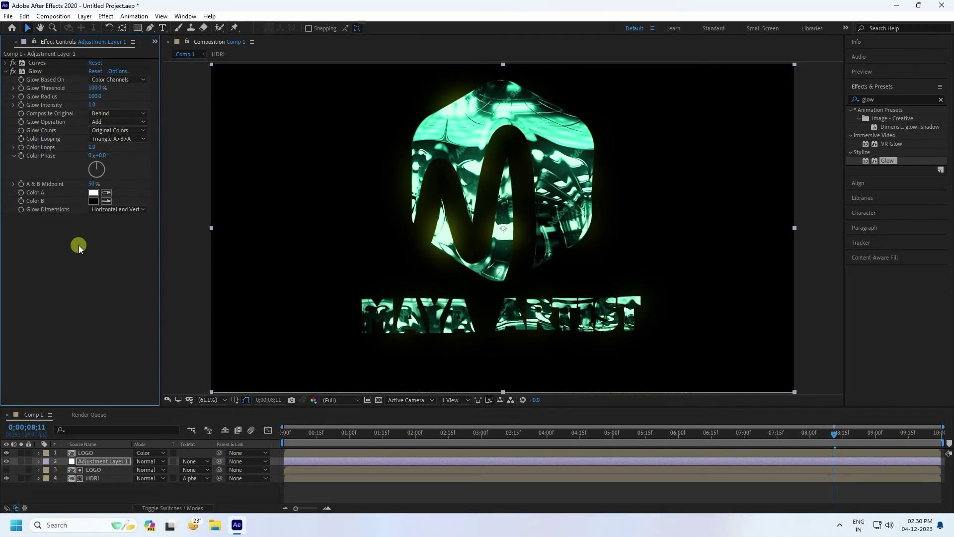
# - Duplicate the Glow effect as Glow 2 and return the playhead to the start
pyautogui.click(35, 71)
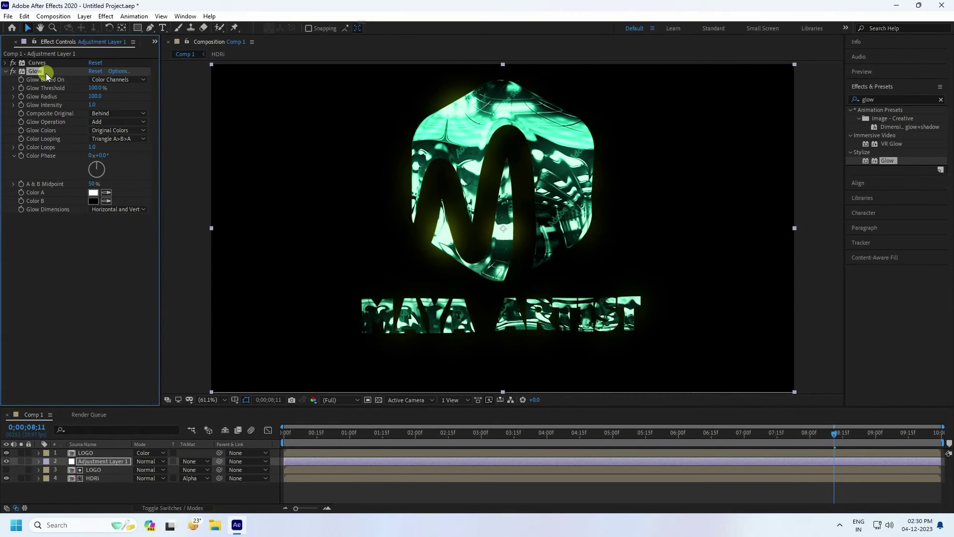
pyautogui.hotkey('ctrl', 'd')
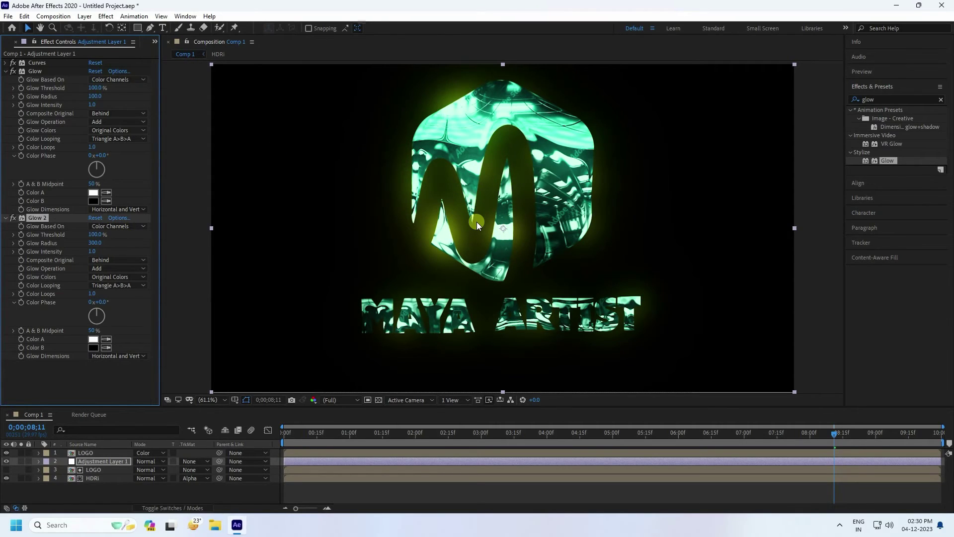
pyautogui.press('Home')
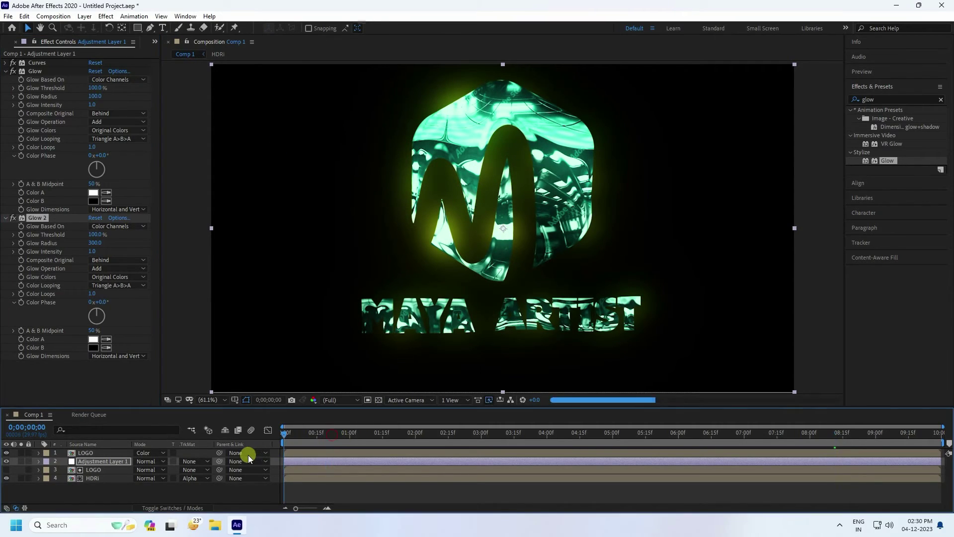
# - Preview the glowing logo animation from the start and bring back the Project panel
pyautogui.click(867, 72)
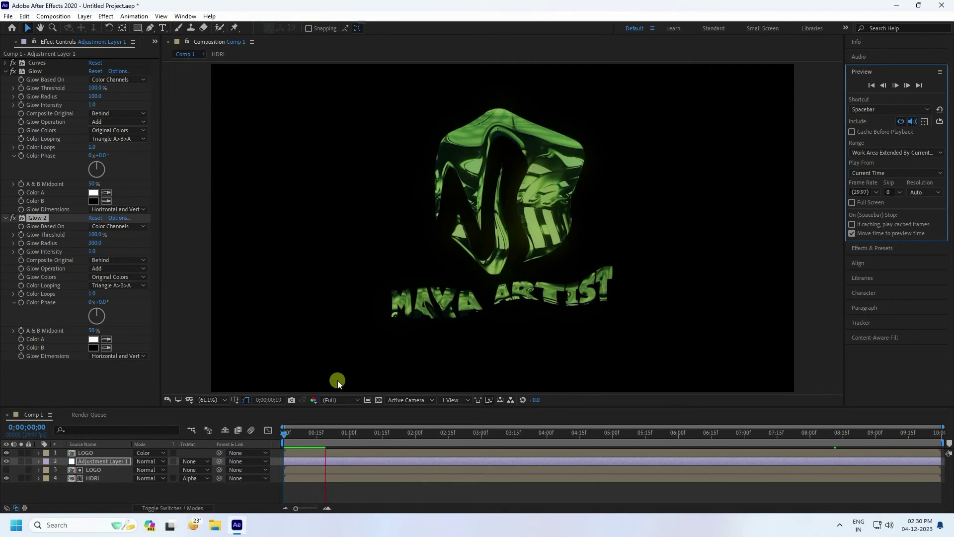
pyautogui.click(156, 41)
pyautogui.click(174, 54)
# - Import Comp 1_00000 from Asset > Stars > Comp 1 as a PNG sequence
pyautogui.rightClick(82, 240)
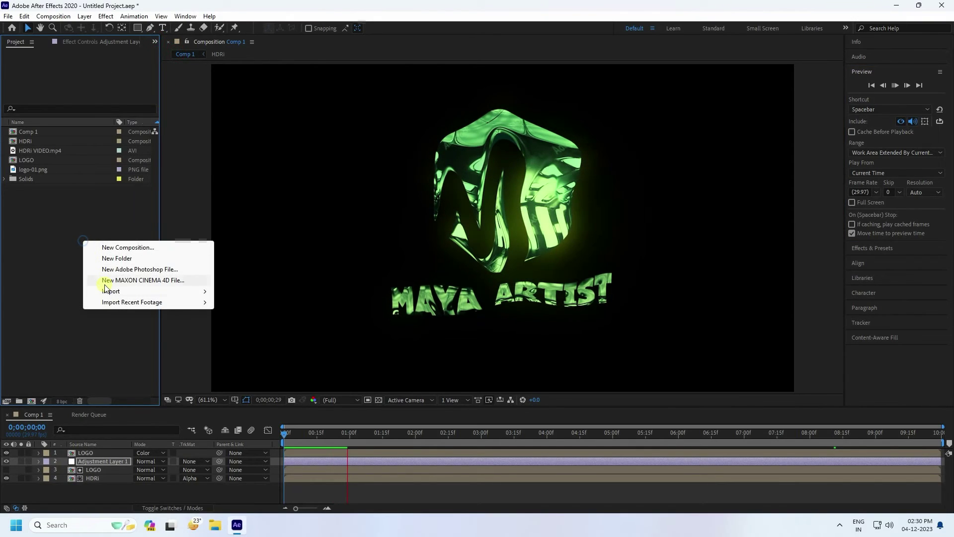
pyautogui.moveTo(151, 296)
pyautogui.click(224, 291)
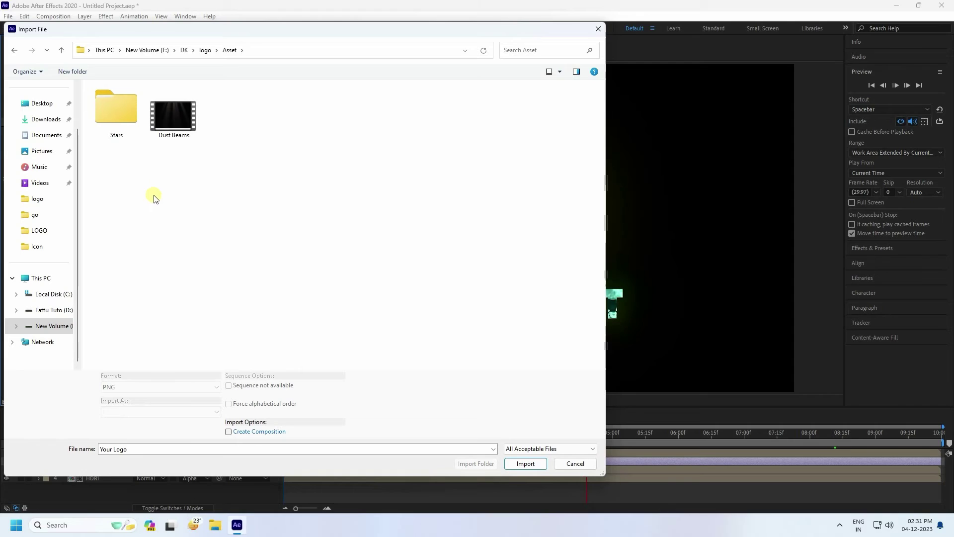
pyautogui.click(174, 115)
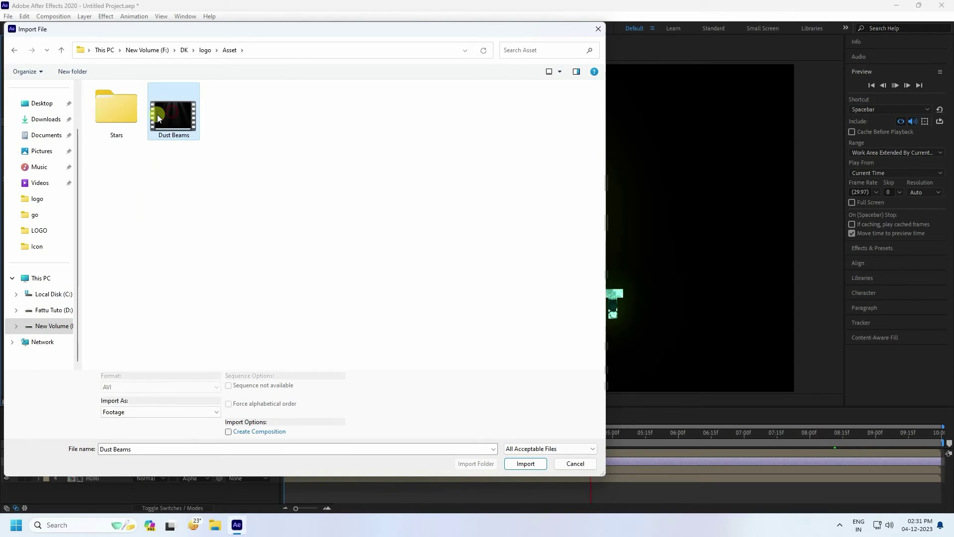
pyautogui.doubleClick(113, 122)
pyautogui.click(118, 107)
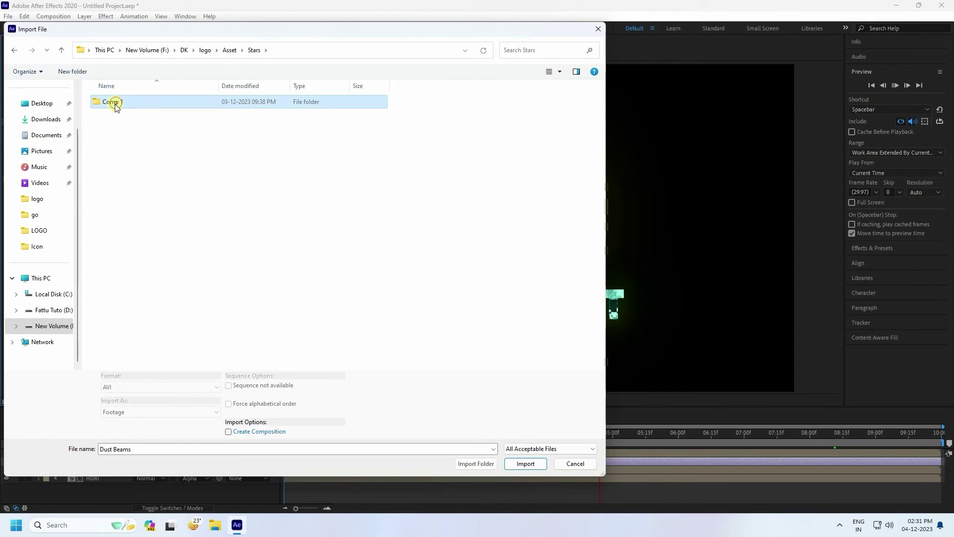
pyautogui.doubleClick(112, 102)
pyautogui.click(112, 99)
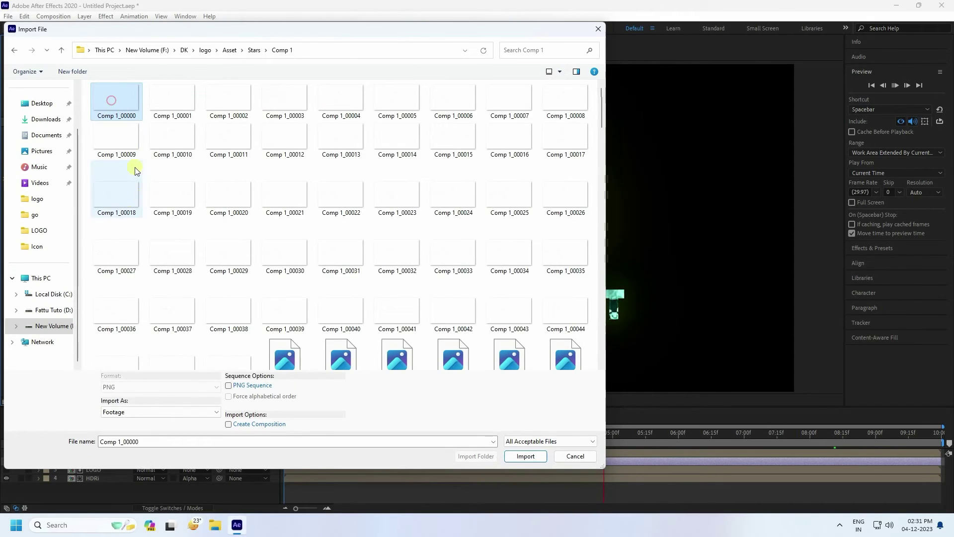
pyautogui.click(244, 387)
pyautogui.click(525, 456)
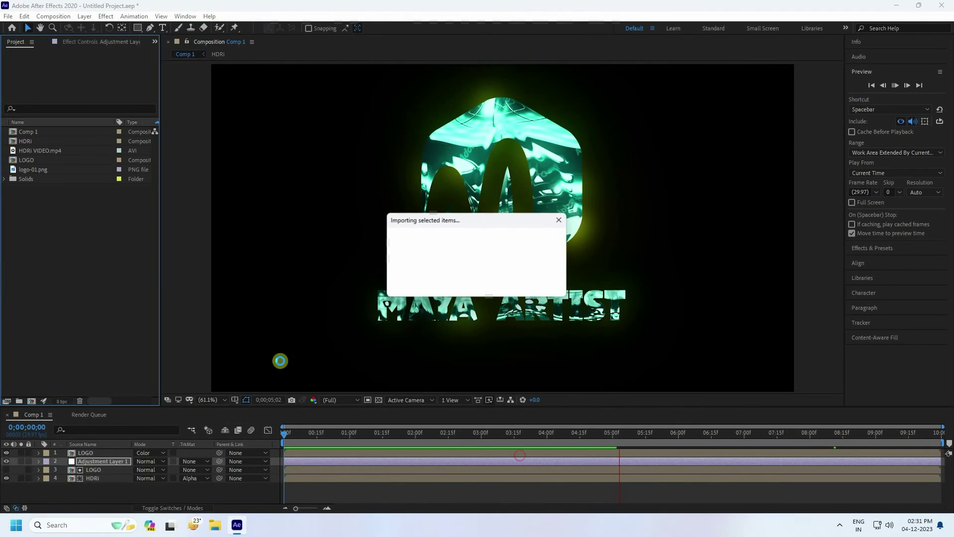
# - Add the star PNG sequence as Comp 1's bottom layer and set its Scale to 65%
pyautogui.moveTo(38, 141); pyautogui.dragTo(102, 493)
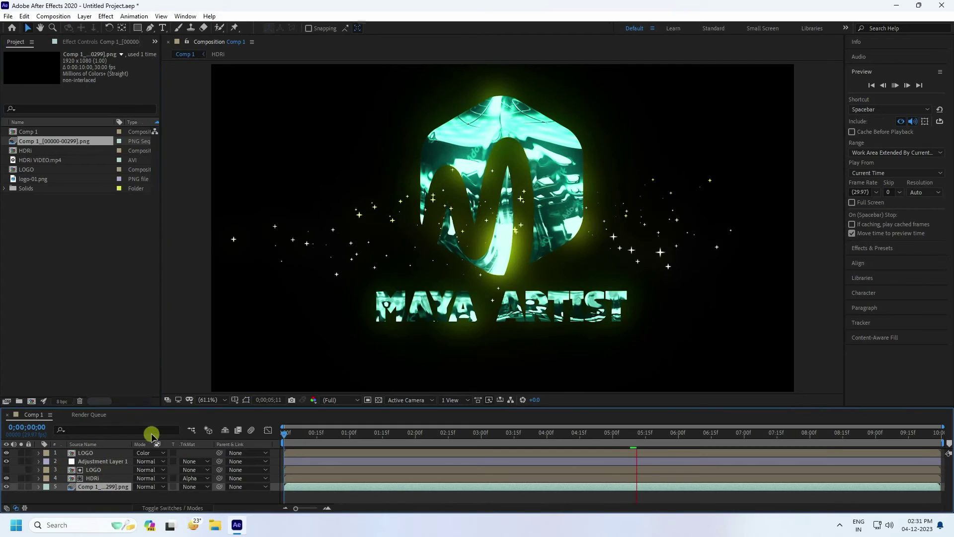
pyautogui.press('s')
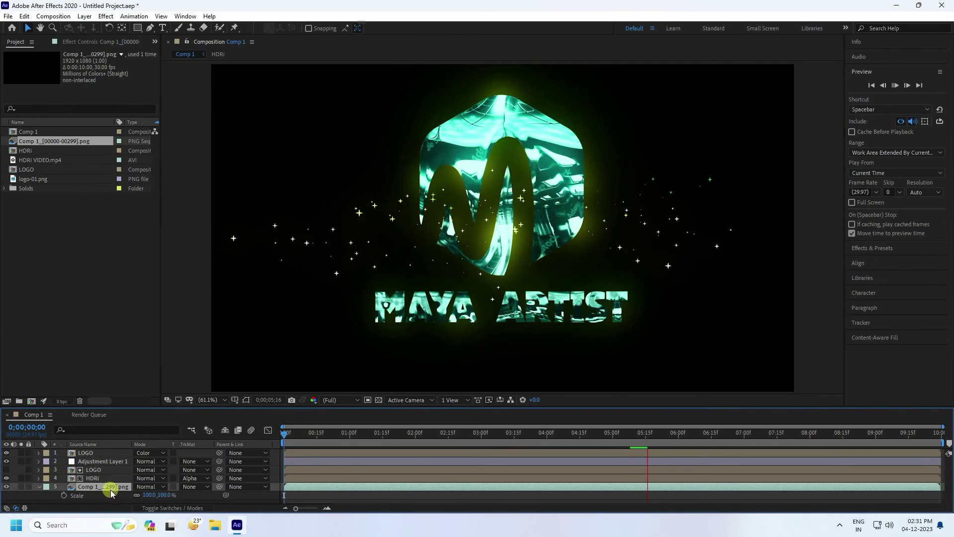
pyautogui.moveTo(149, 495); pyautogui.dragTo(136, 501)
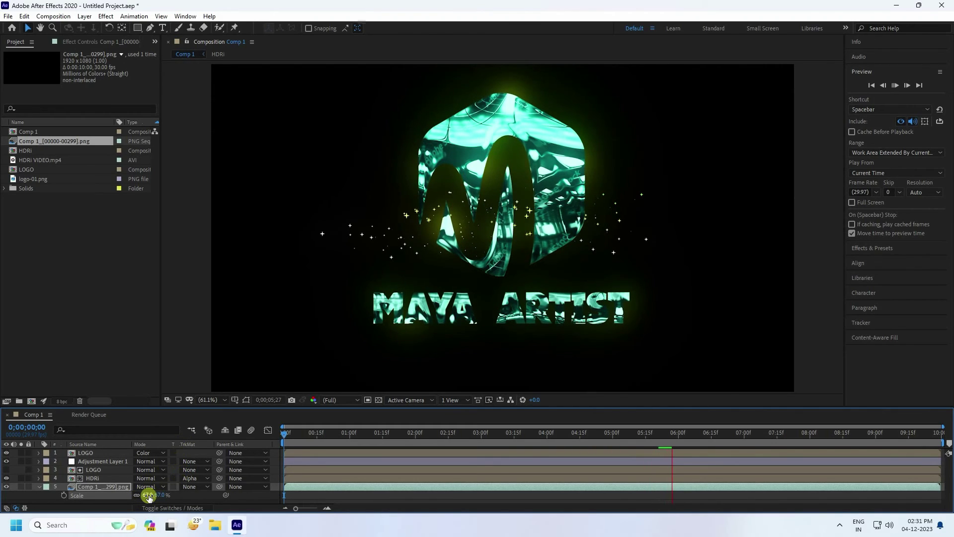
pyautogui.click(147, 495)
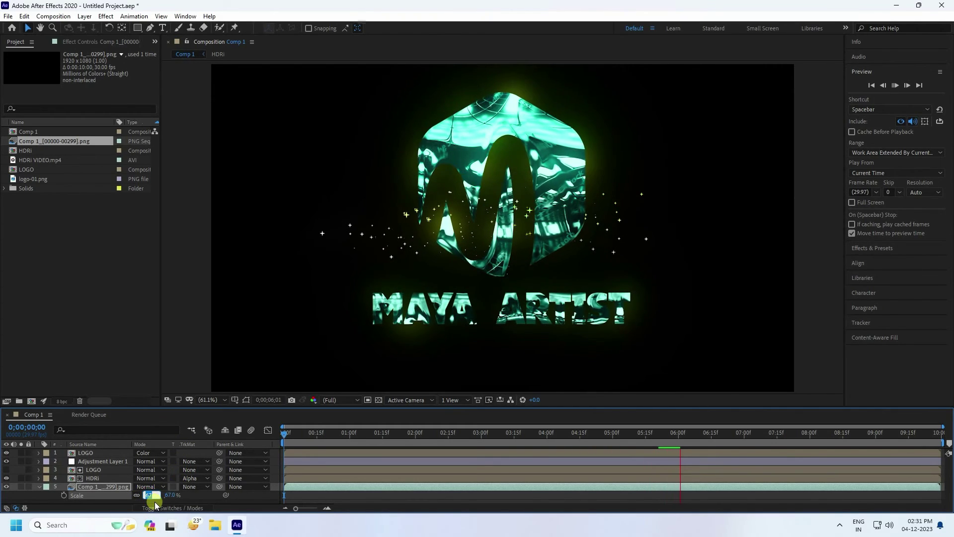
pyautogui.write('65')
pyautogui.press('Return')
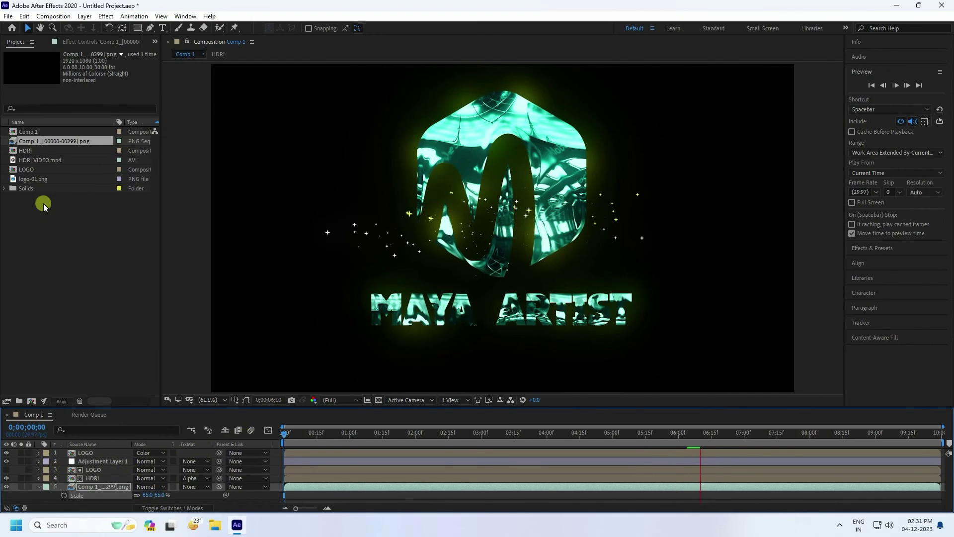
# - Import Dust Beams.mp4 from the Asset folder into the project
pyautogui.rightClick(51, 230)
pyautogui.moveTo(89, 281)
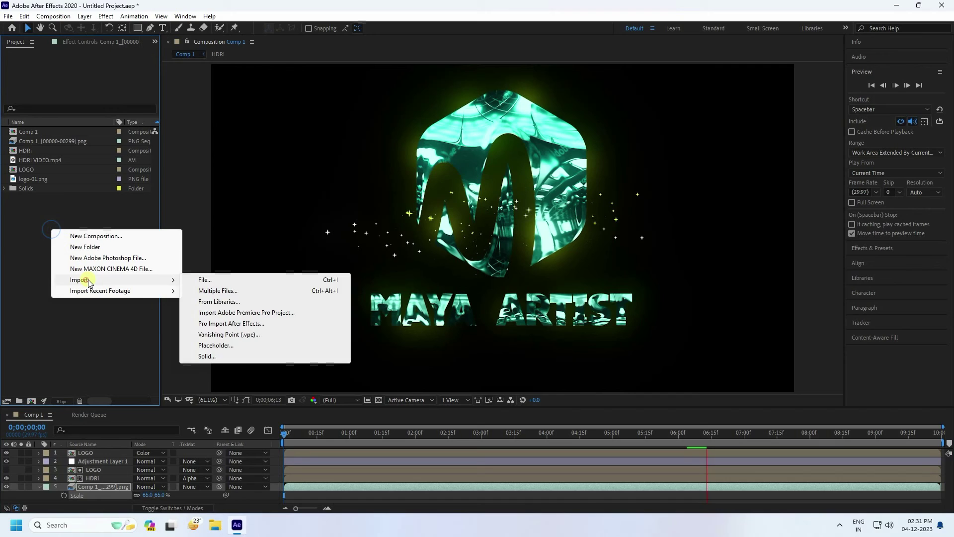
pyautogui.click(203, 279)
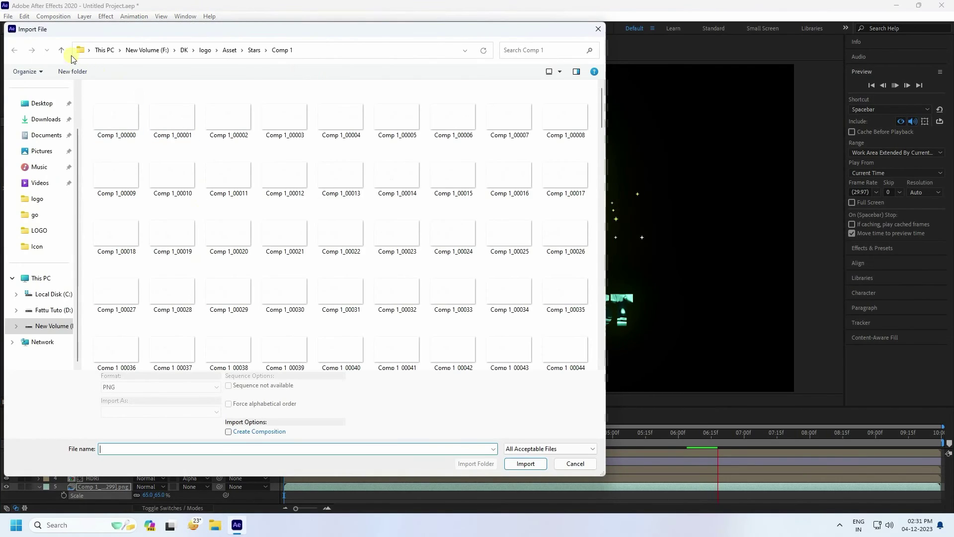
pyautogui.click(62, 51)
pyautogui.click(61, 50)
pyautogui.click(174, 117)
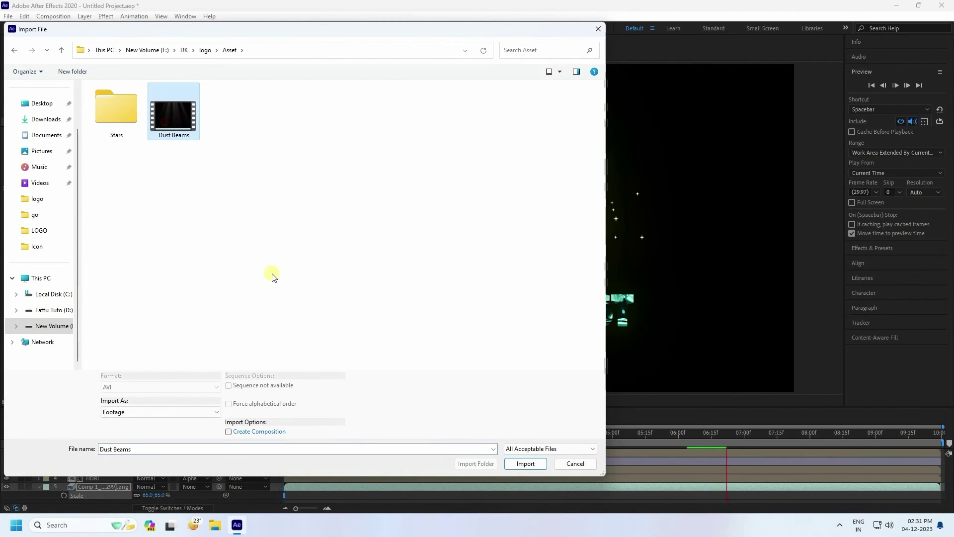
pyautogui.click(527, 467)
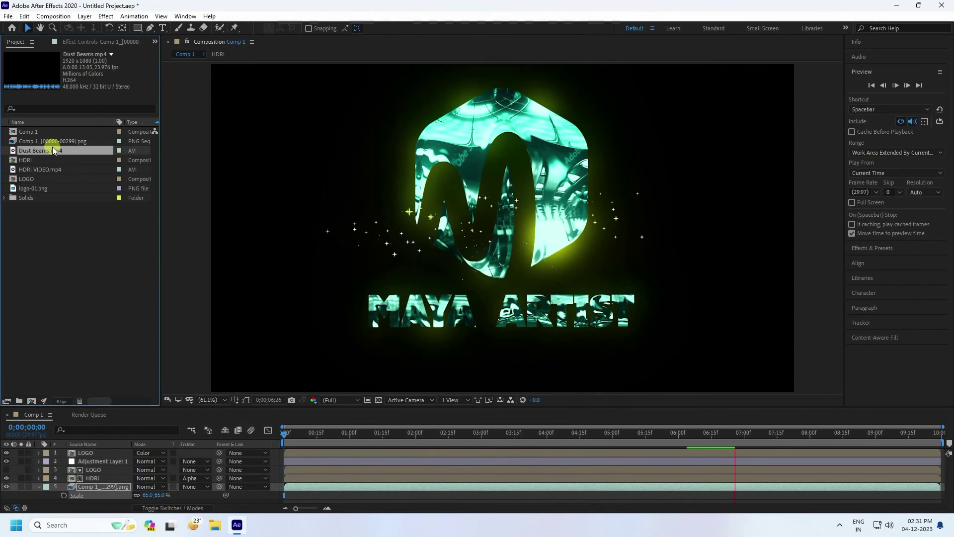
# - Place Dust Beams as the top layer in Add blend mode and preview the composition
pyautogui.moveTo(47, 149); pyautogui.dragTo(108, 451)
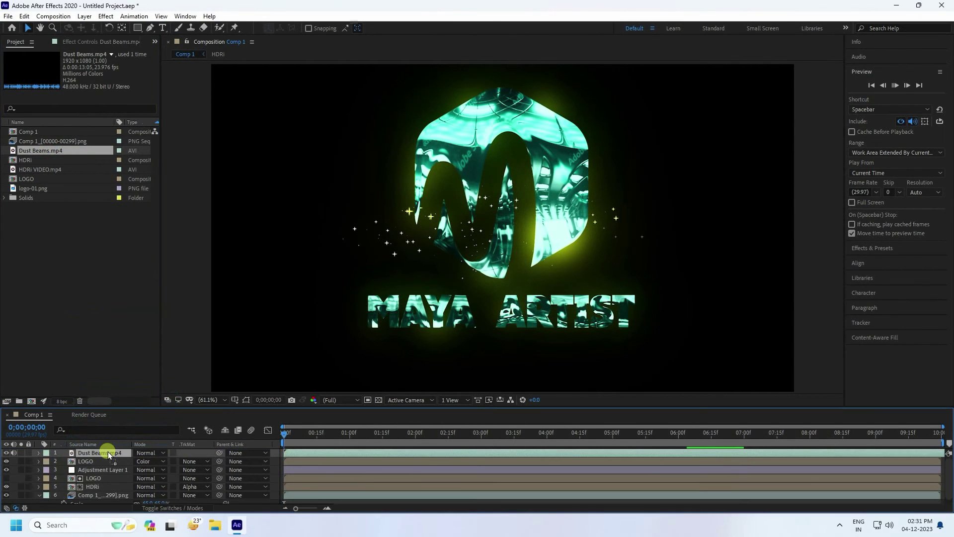
pyautogui.click(150, 455)
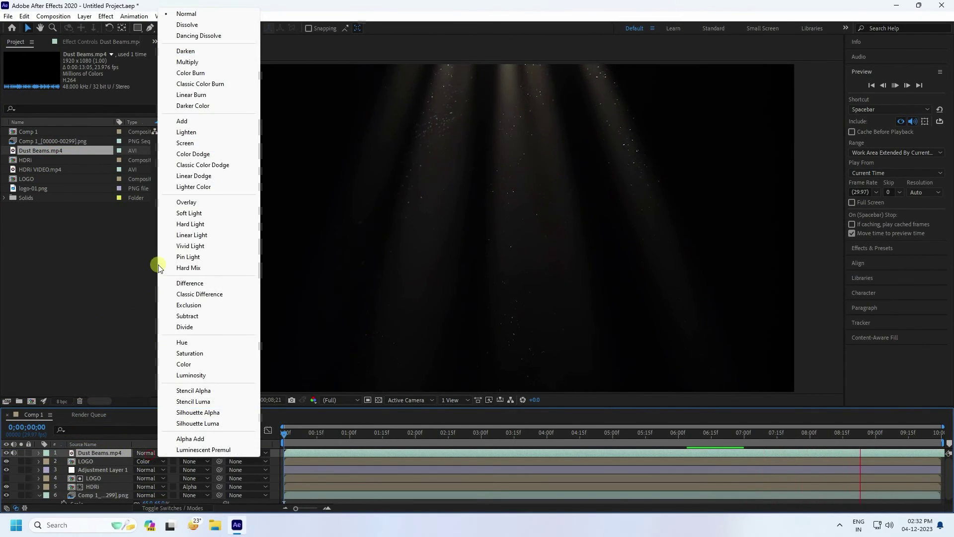
pyautogui.click(192, 122)
pyautogui.press('space')
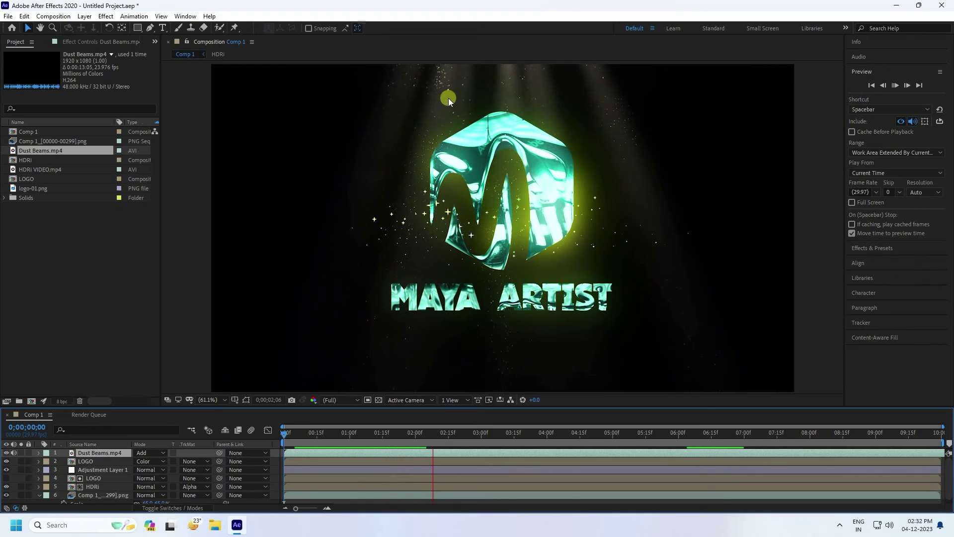
# - Stop the preview and apply a Tint effect to the Dust Beams.mp4 layer
pyautogui.press('space')
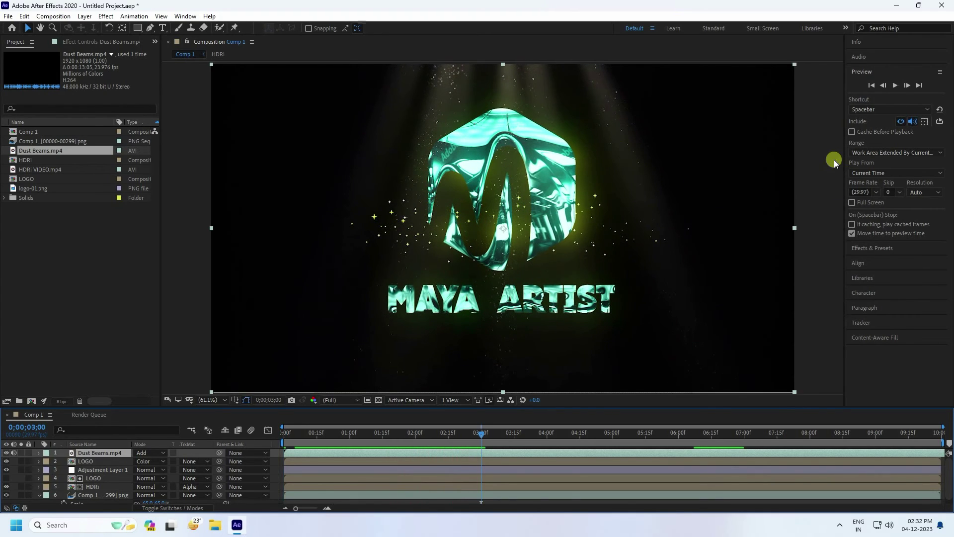
pyautogui.click(887, 253)
pyautogui.click(868, 100)
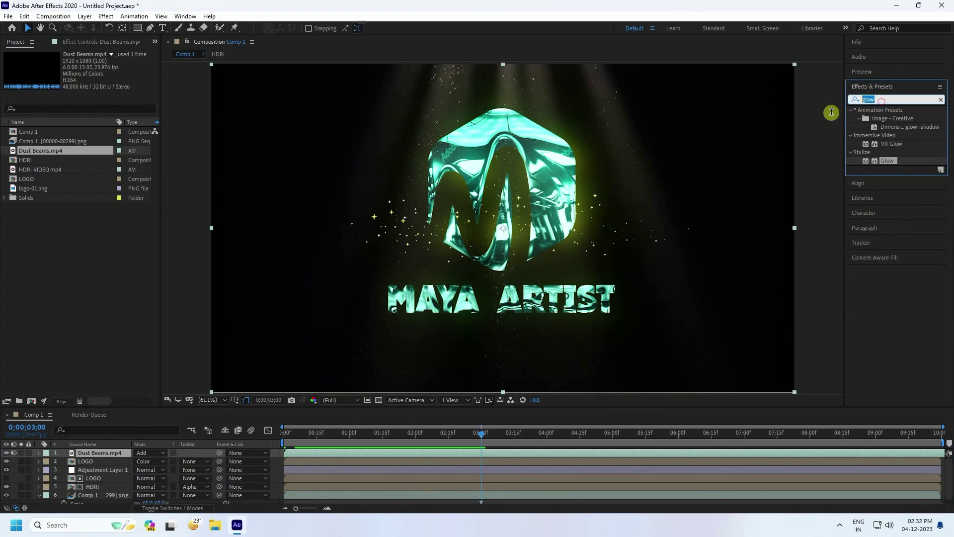
pyautogui.write('tin')
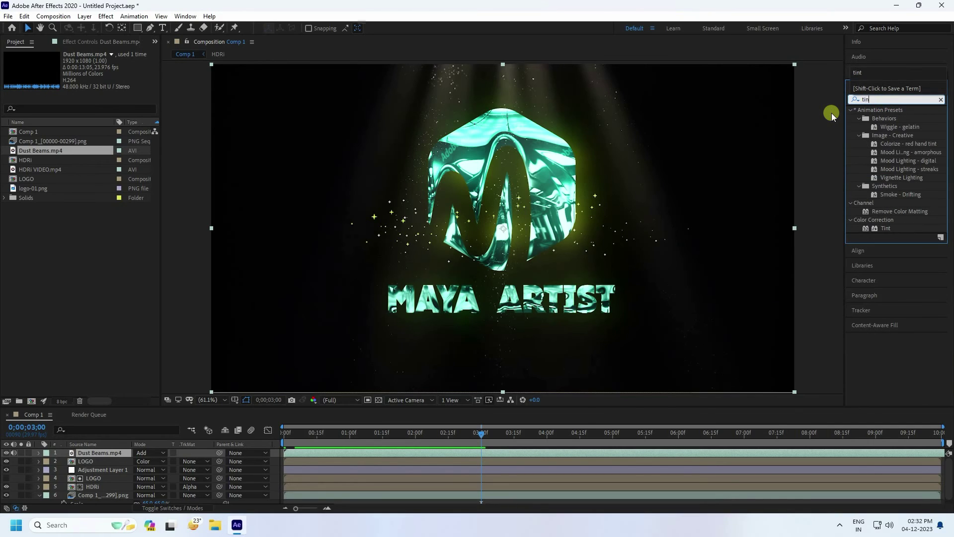
pyautogui.moveTo(886, 228); pyautogui.dragTo(111, 456)
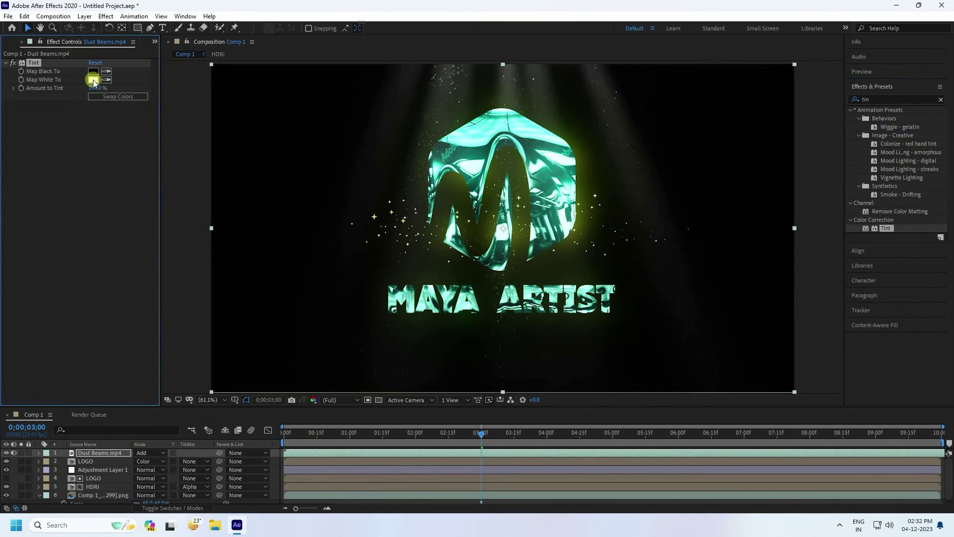
# - Set Tint's Map White To colour to cyan 00D2FF
pyautogui.click(93, 79)
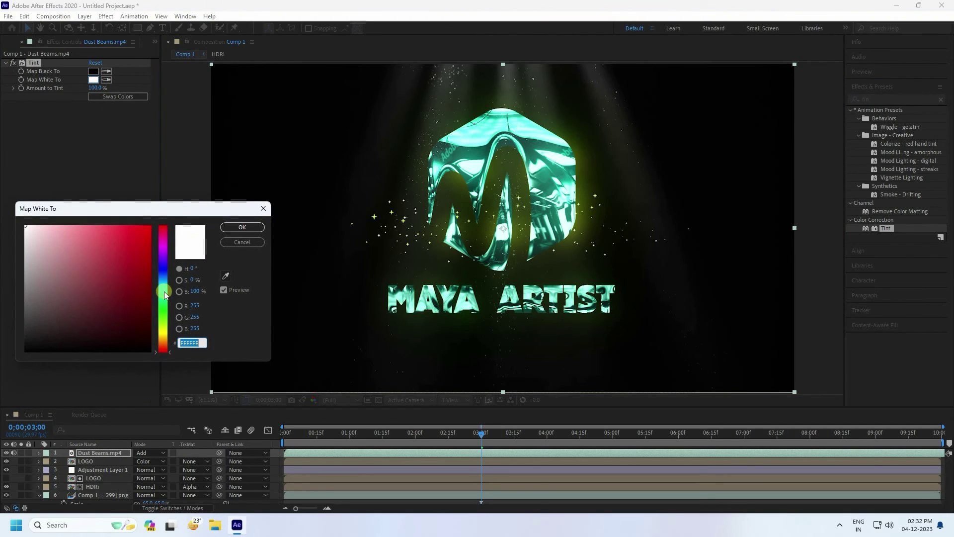
pyautogui.moveTo(163, 296); pyautogui.dragTo(285, 293)
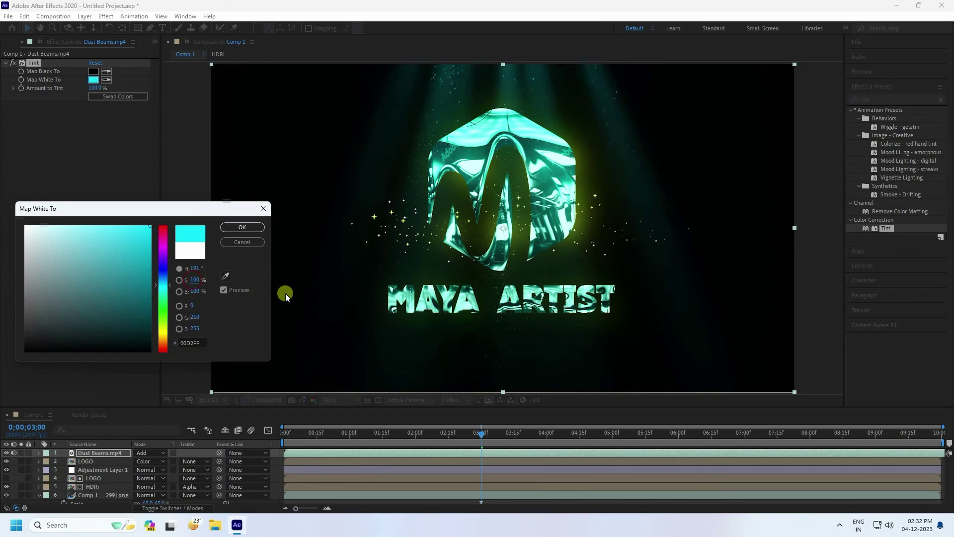
pyautogui.click(246, 226)
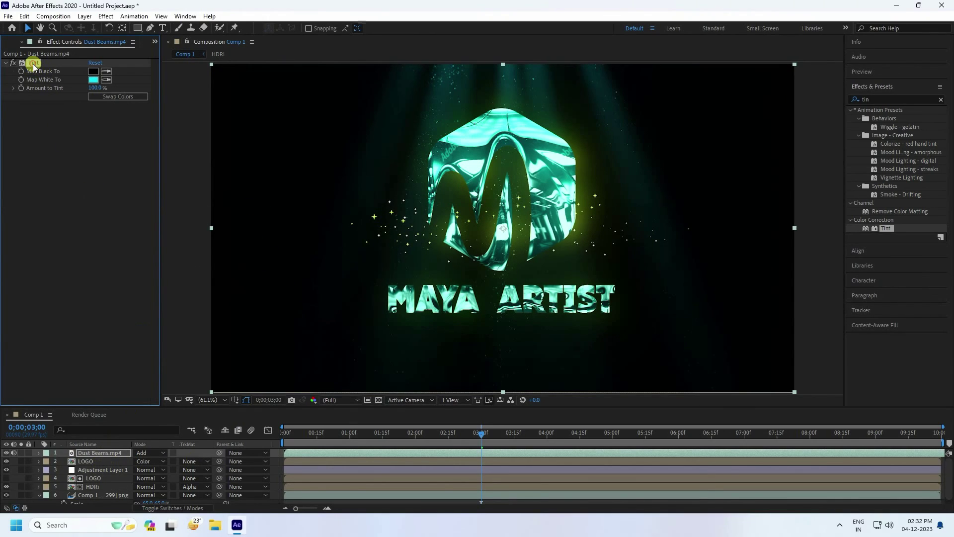
pyautogui.click(92, 496)
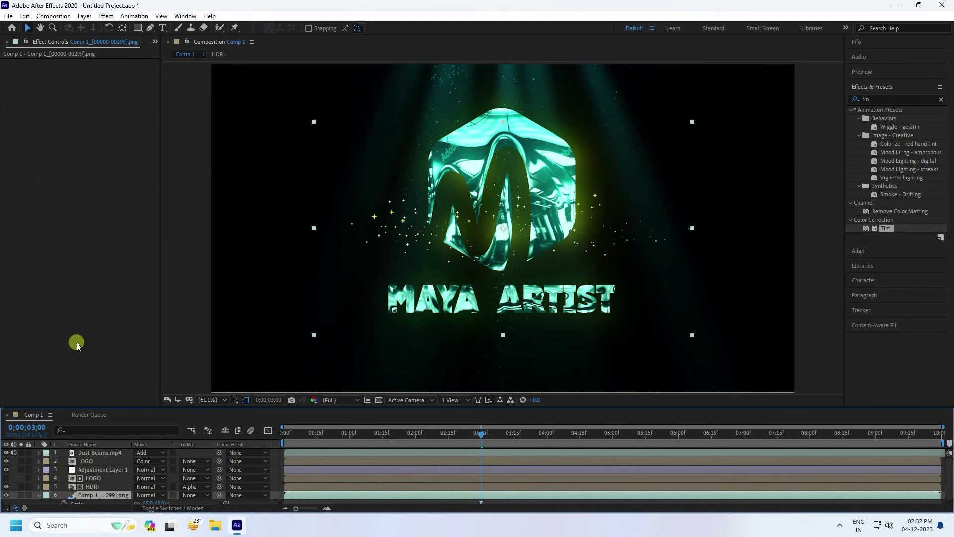
# - Apply the cyan Tint to the star particle layer and preview it from frame 0
pyautogui.moveTo(77, 345); pyautogui.dragTo(77, 343)
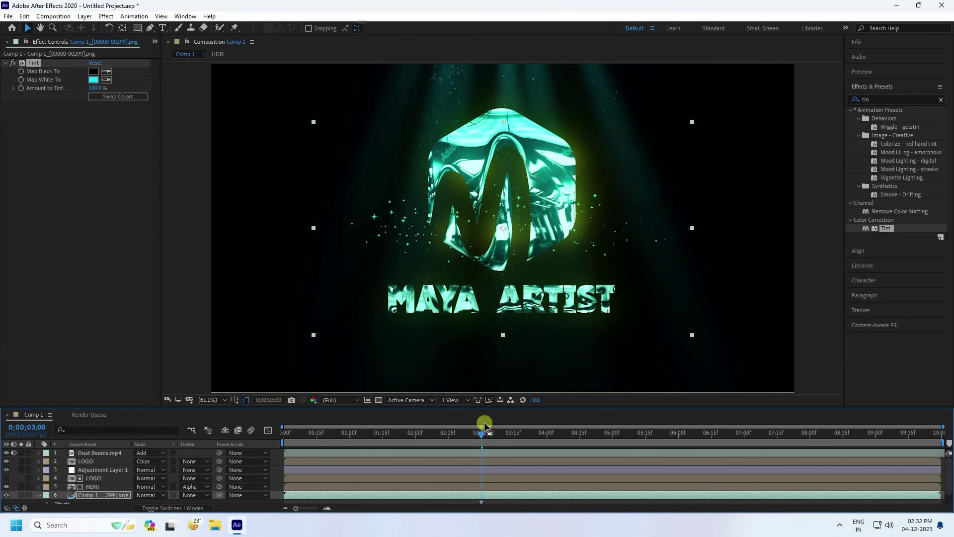
pyautogui.moveTo(481, 433); pyautogui.dragTo(228, 451)
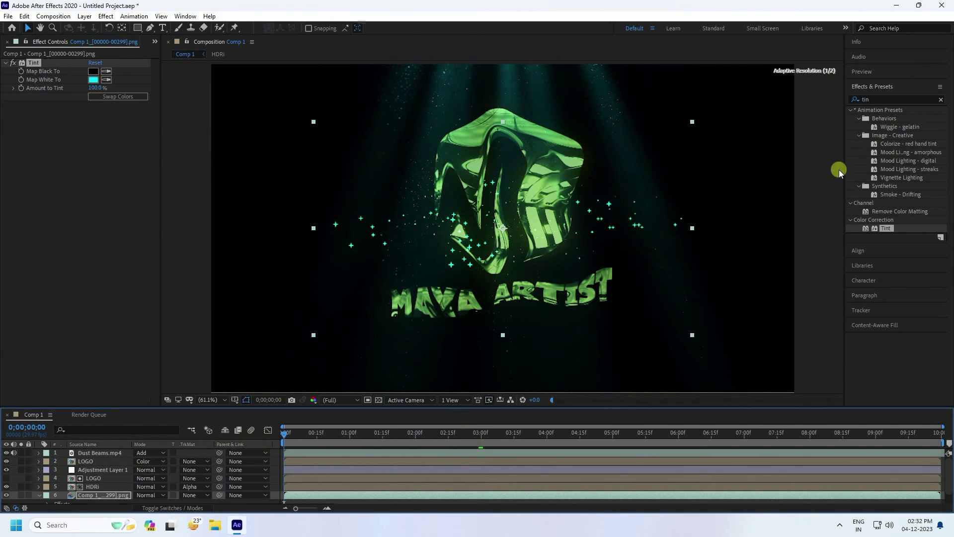
pyautogui.click(862, 71)
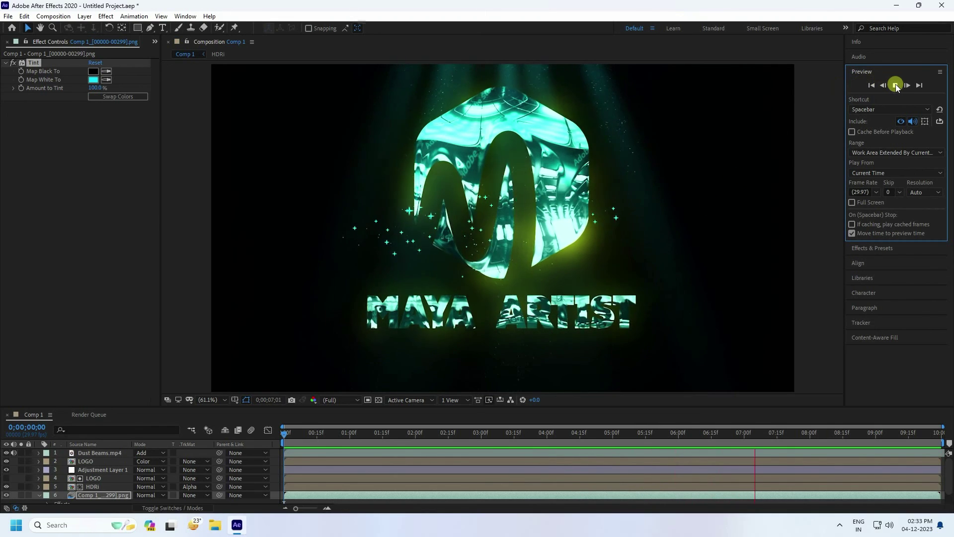
pyautogui.click(896, 86)
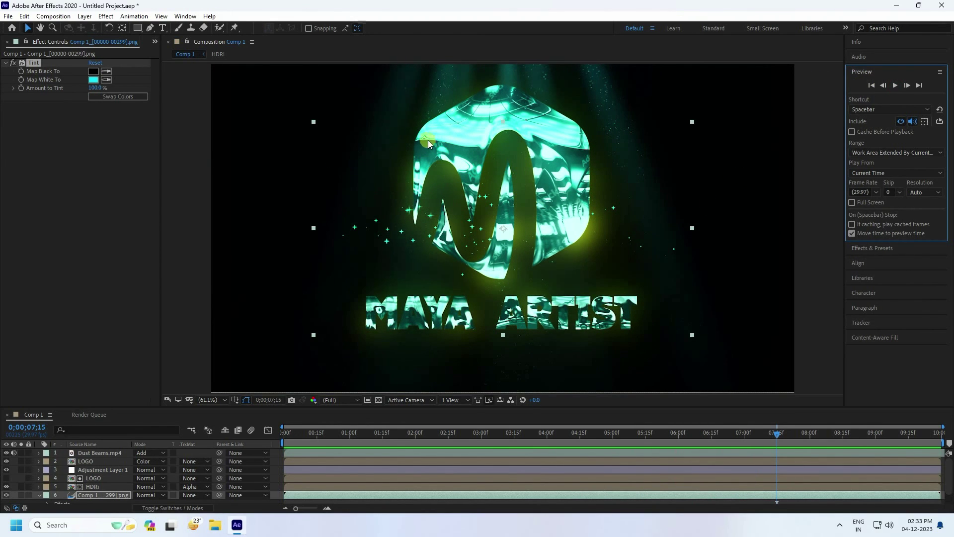
# - In the Project panel, start replacing the logo-01.png footage with a new file
pyautogui.click(154, 41)
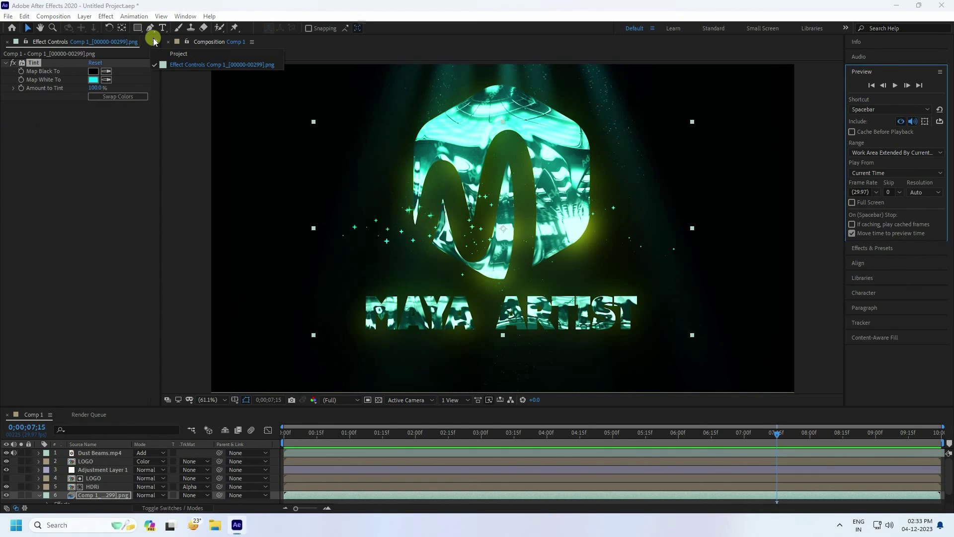
pyautogui.click(179, 66)
pyautogui.click(32, 188)
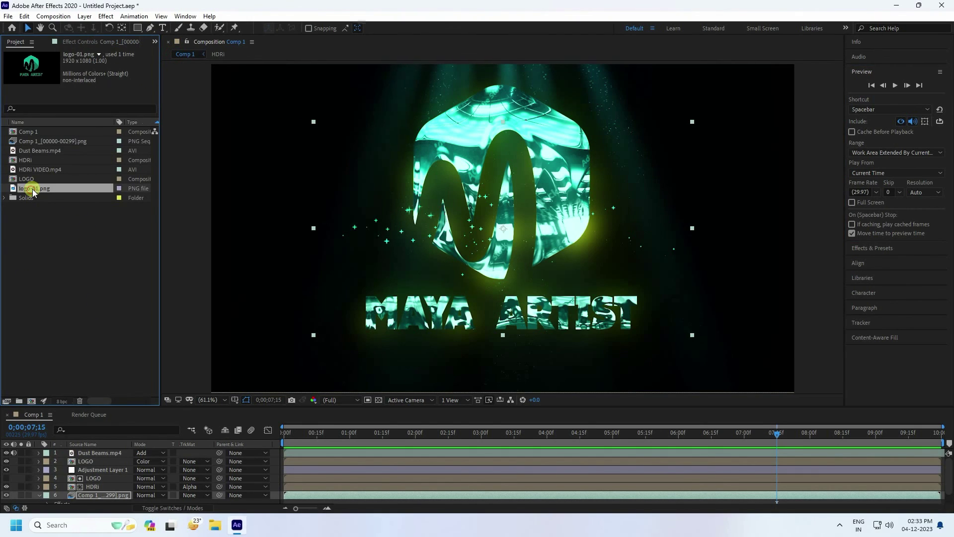
pyautogui.rightClick(32, 189)
pyautogui.moveTo(127, 272)
pyautogui.click(197, 272)
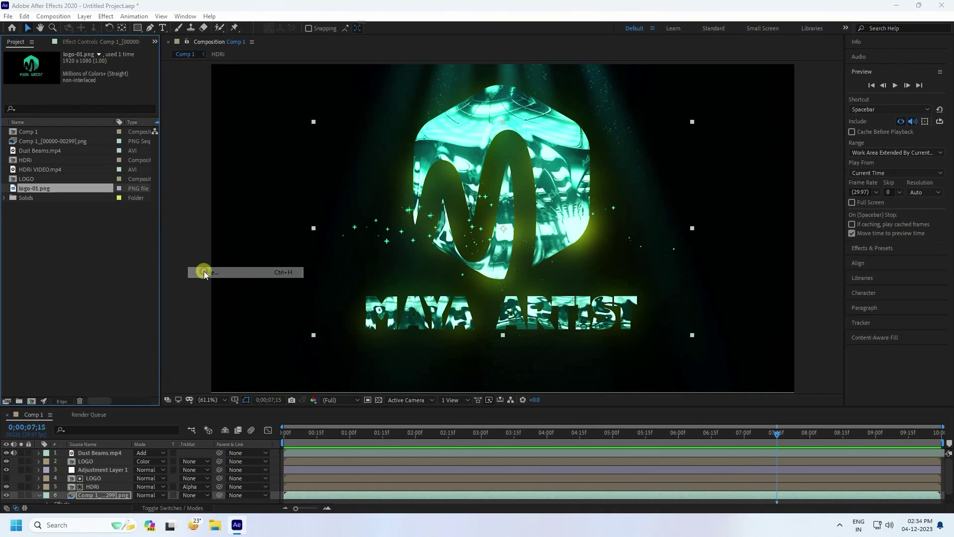
# - Swap in the wings image 4 from the go folder as a single still, then preview from the start
pyautogui.click(62, 50)
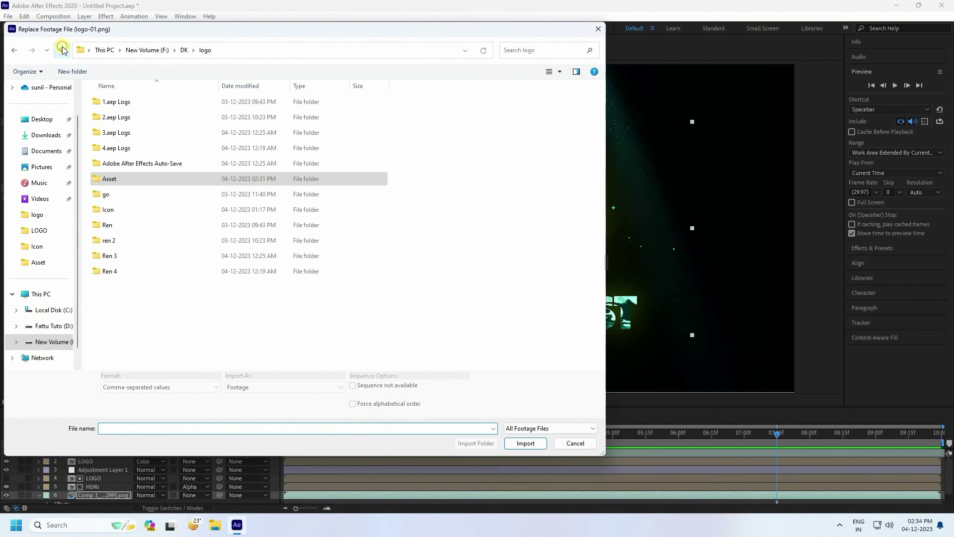
pyautogui.doubleClick(103, 196)
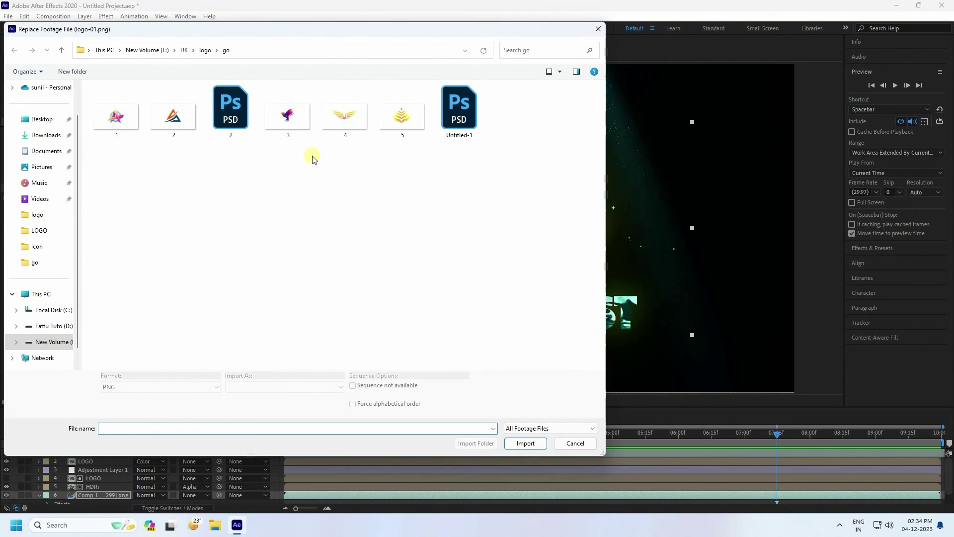
pyautogui.click(342, 121)
pyautogui.click(126, 132)
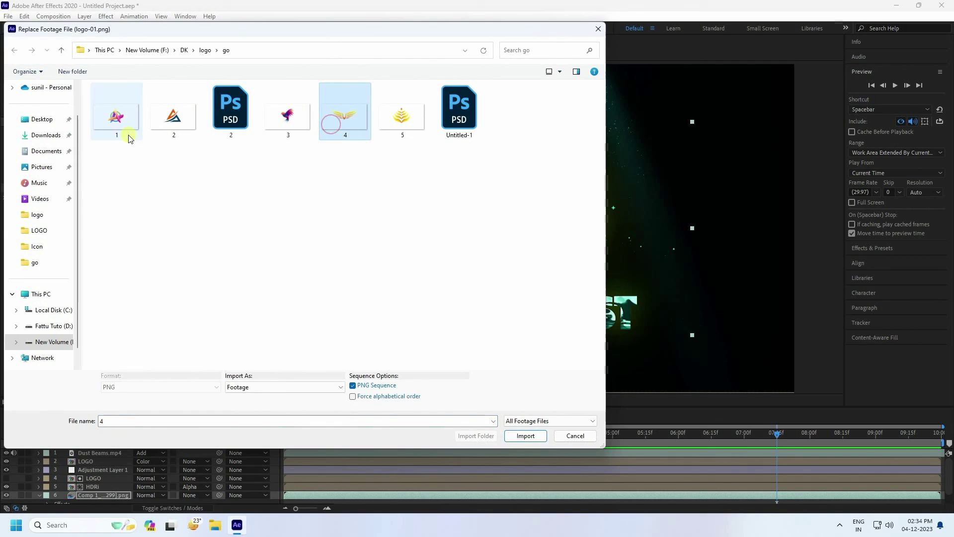
pyautogui.click(184, 121)
pyautogui.click(279, 119)
pyautogui.click(355, 131)
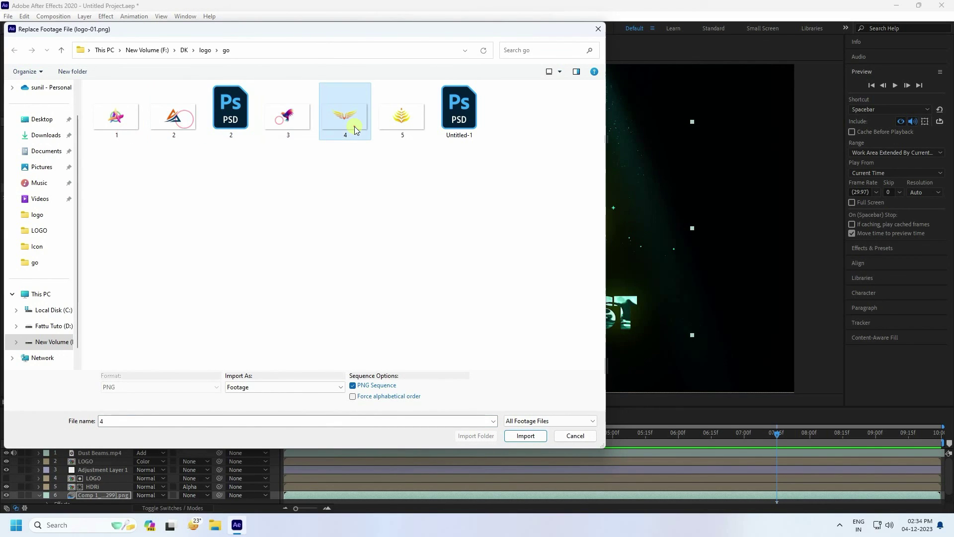
pyautogui.click(352, 385)
pyautogui.click(525, 436)
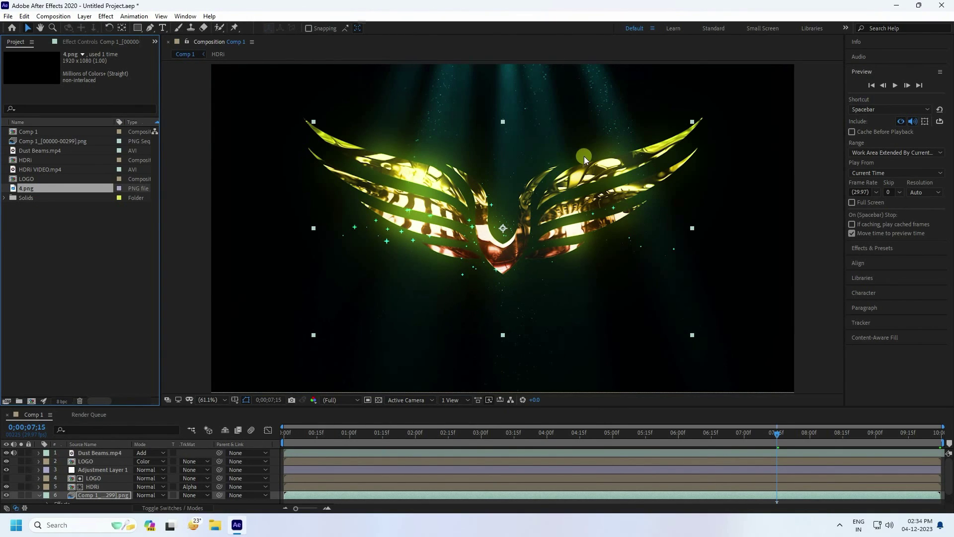
pyautogui.moveTo(777, 438); pyautogui.dragTo(284, 462)
pyautogui.click(895, 85)
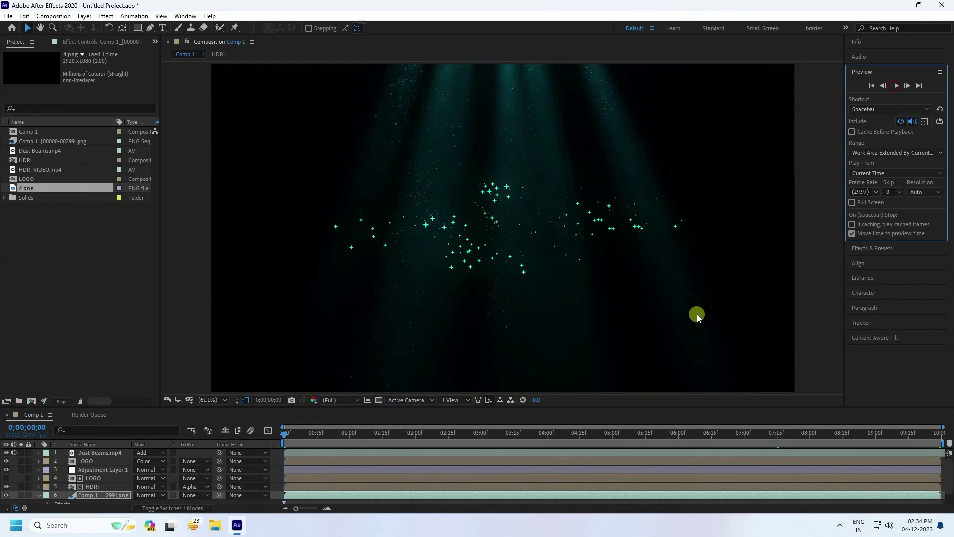